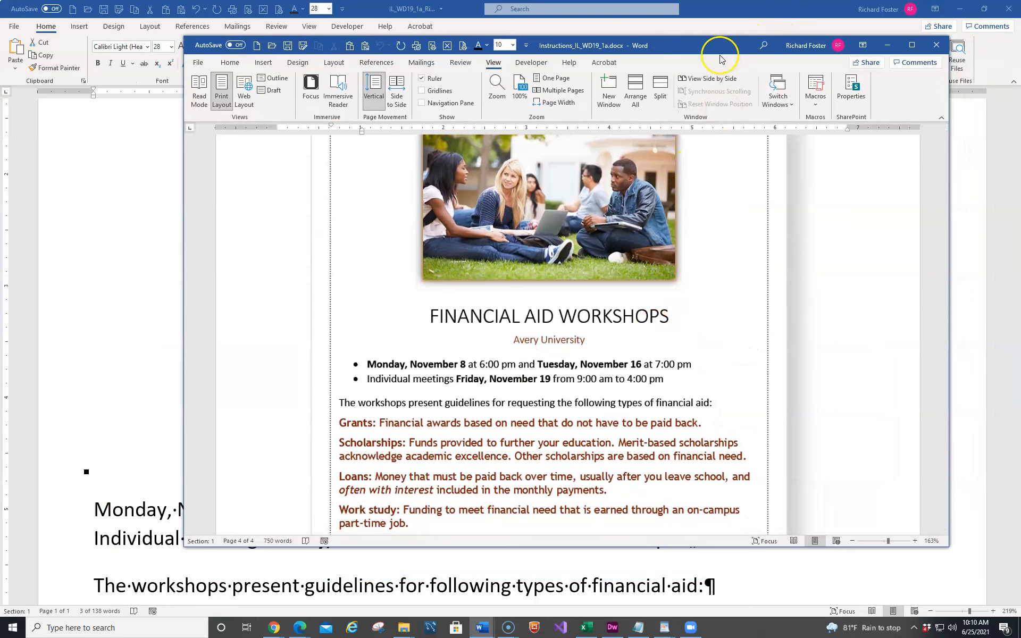
Step: Copy "Avery University" from the department address line into the empty paragraph below the FINANCIAL AID WORKSHOPS title
left_click_drag(718, 47, 0, 192)
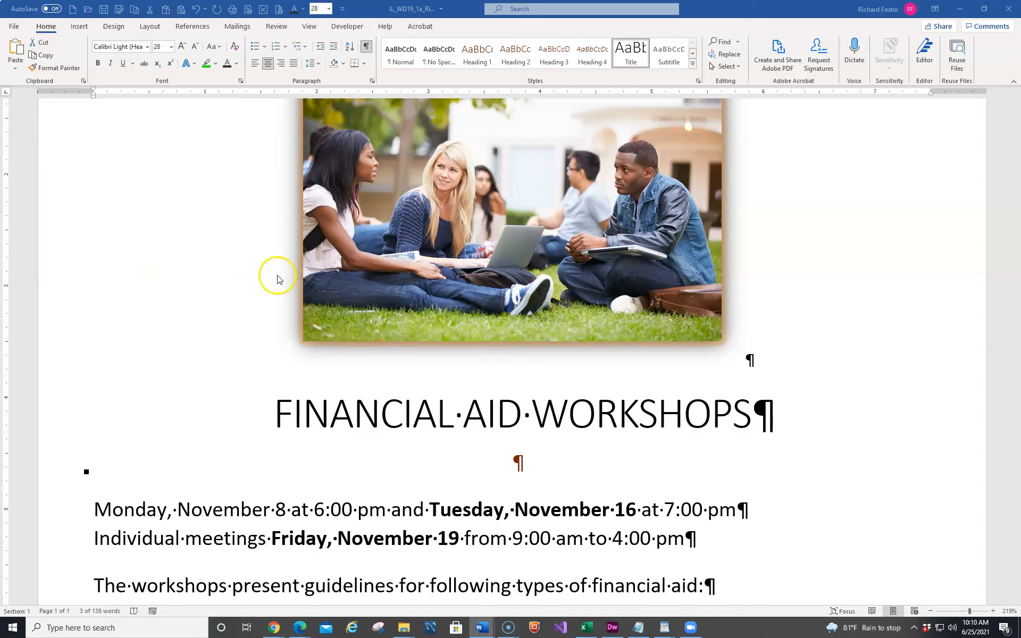
scroll(273, 276, "up", 4)
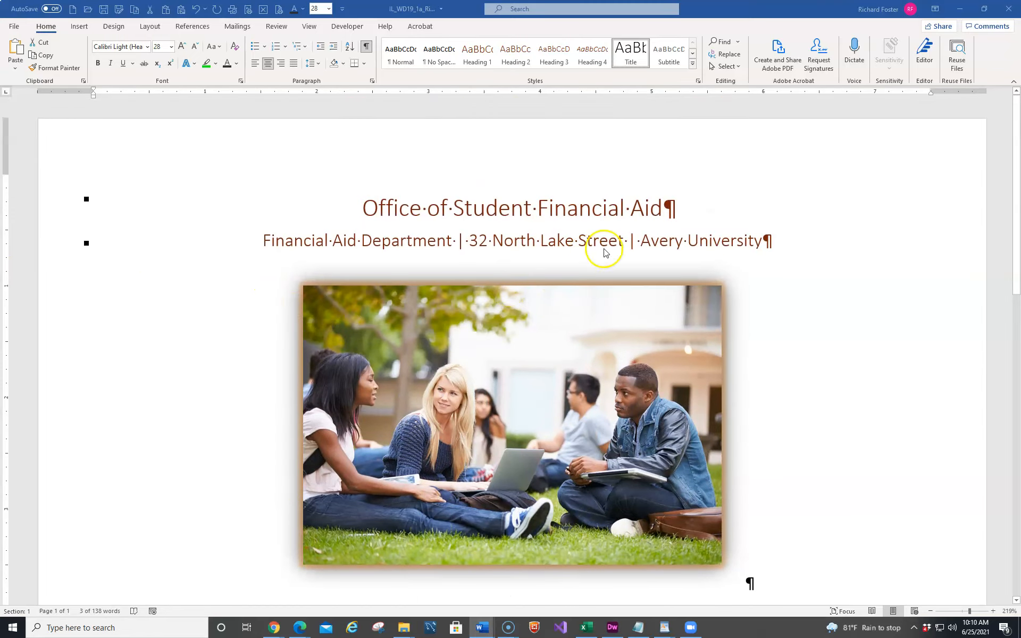
left_click(643, 244)
left_click_drag(643, 244, 730, 244)
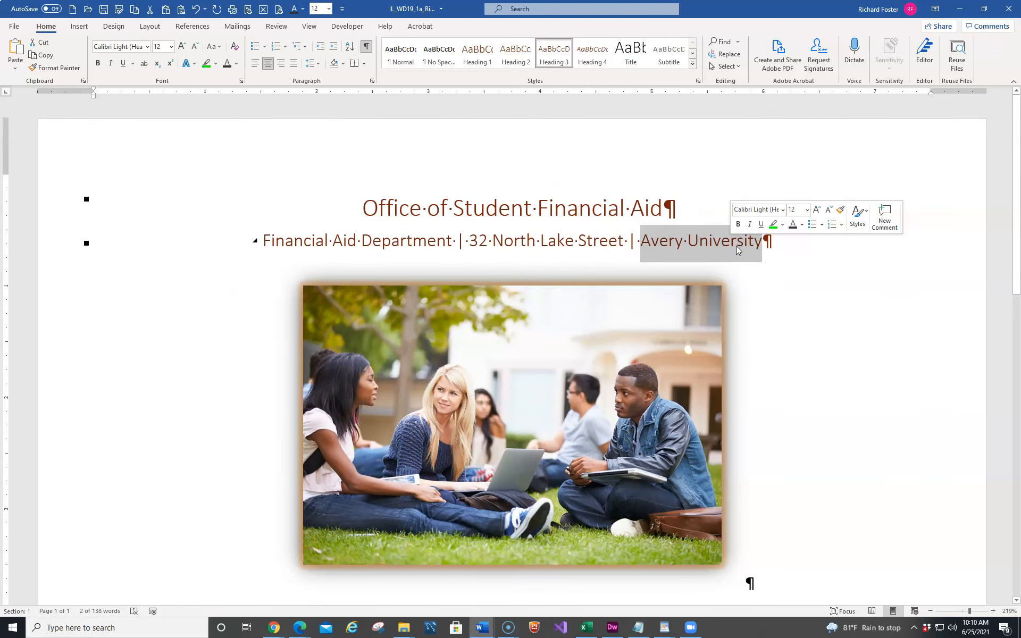
key("ctrl+c")
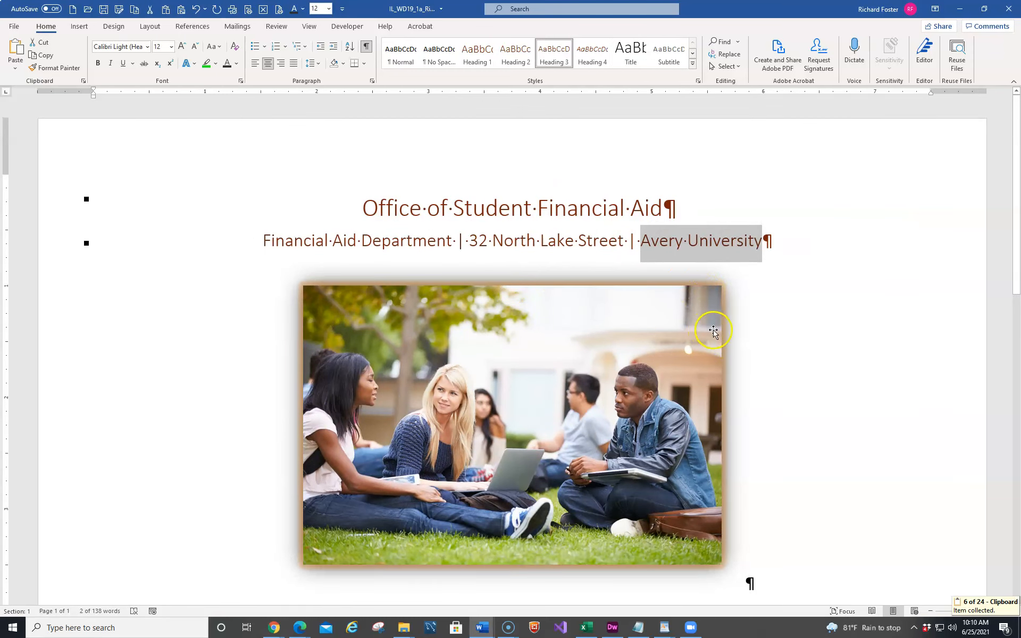
scroll(729, 409, "down", 8)
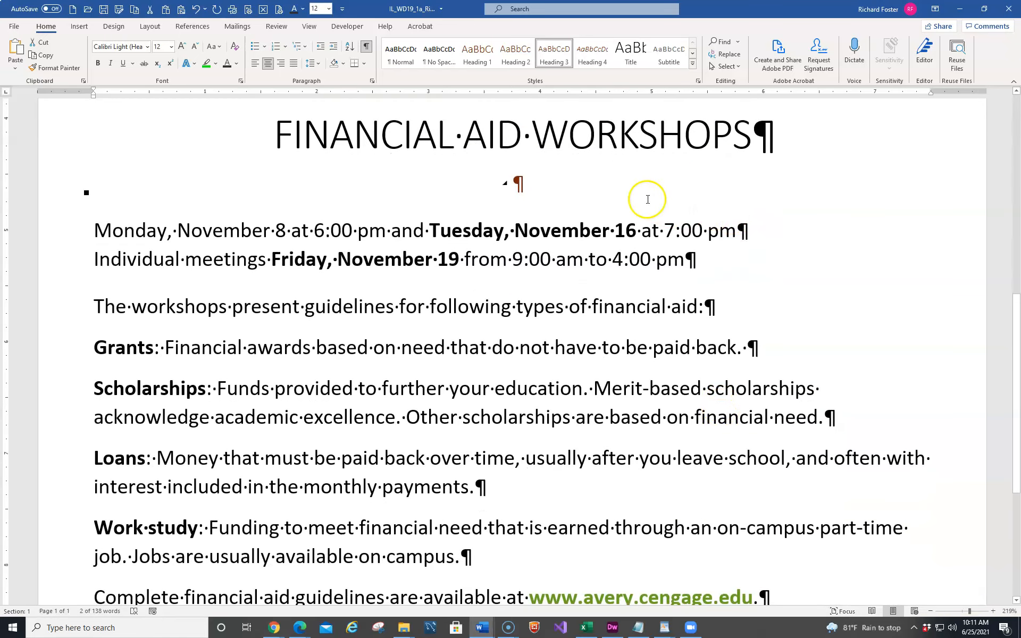
left_click(514, 184)
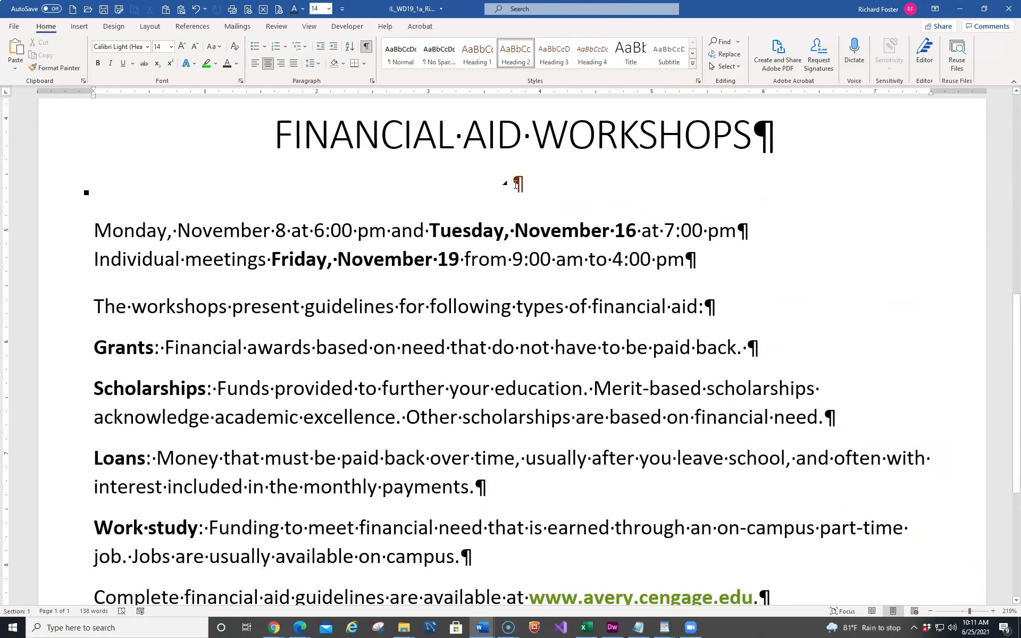
key("ctrl+v")
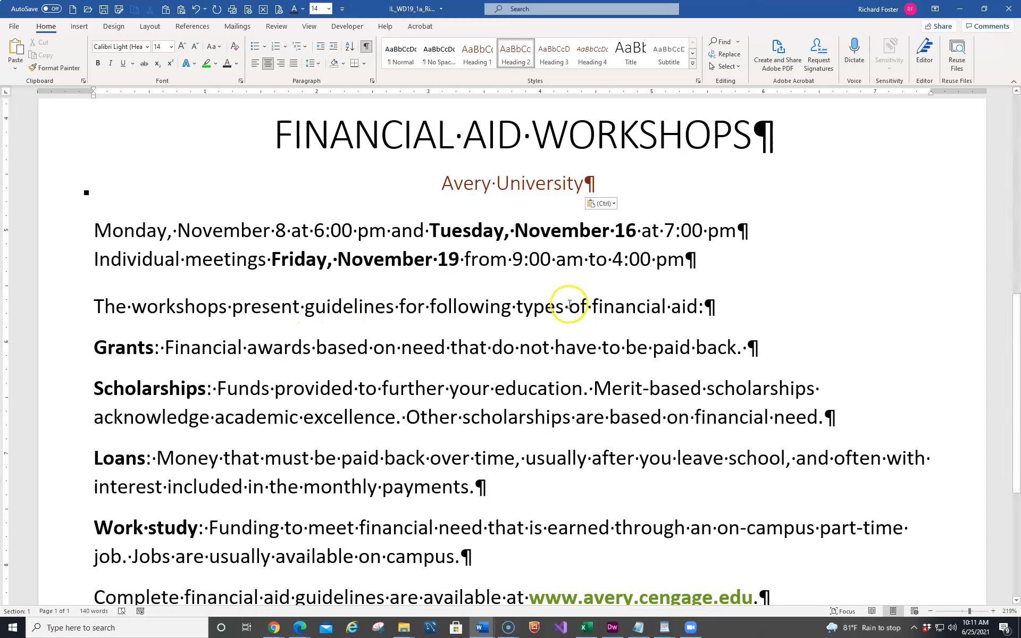
Step: Make the date "Monday, November 8" bold in the first workshop schedule line
left_click(307, 286)
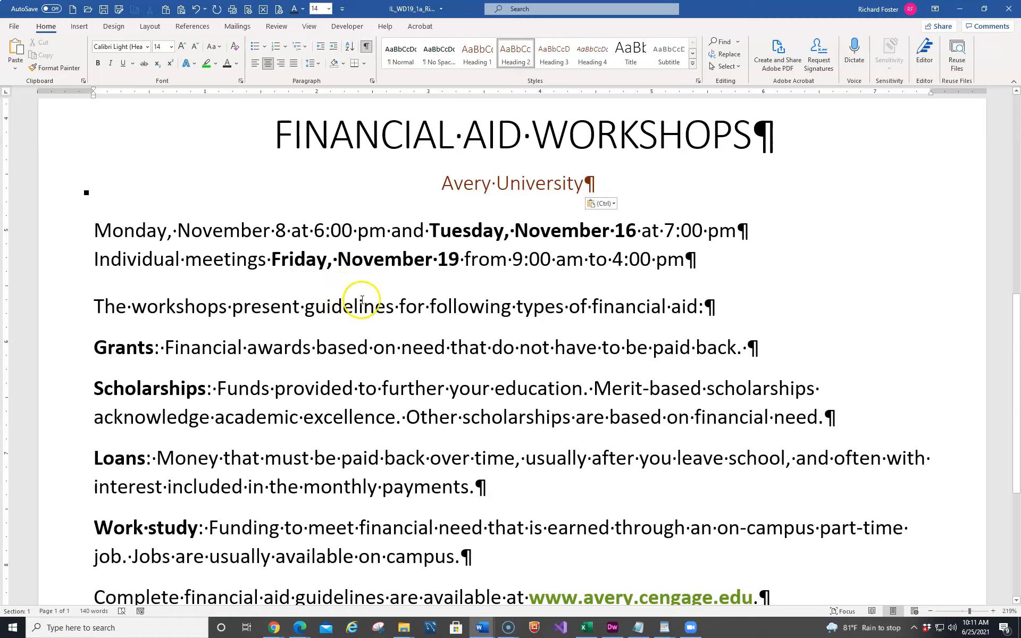
scroll(376, 301, "down", 5)
scroll(388, 316, "up", 7)
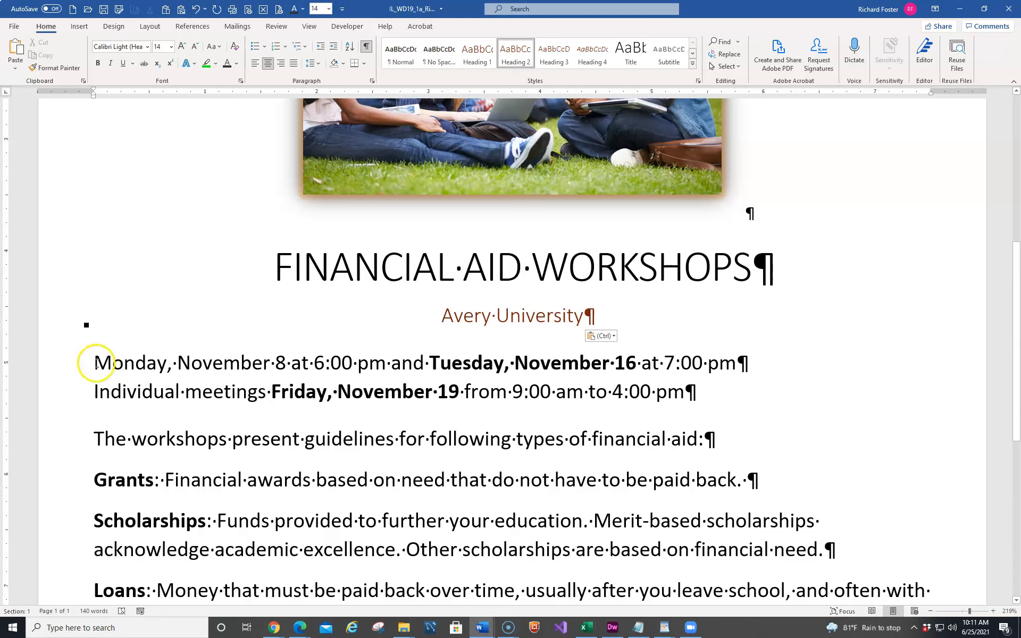
left_click_drag(95, 363, 291, 362)
left_click(290, 347)
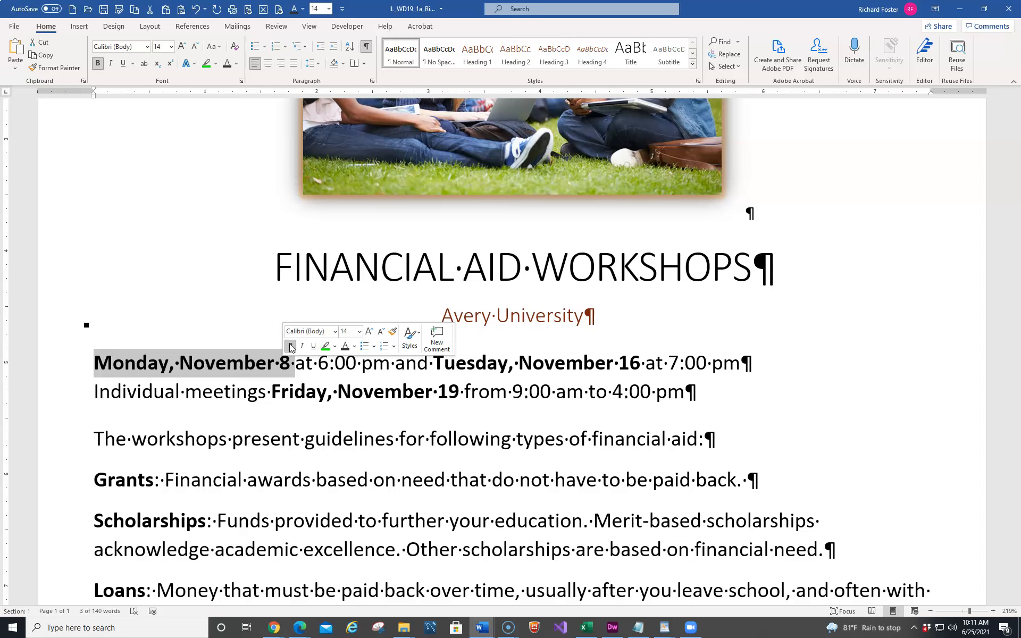
scroll(130, 407, "down", 6)
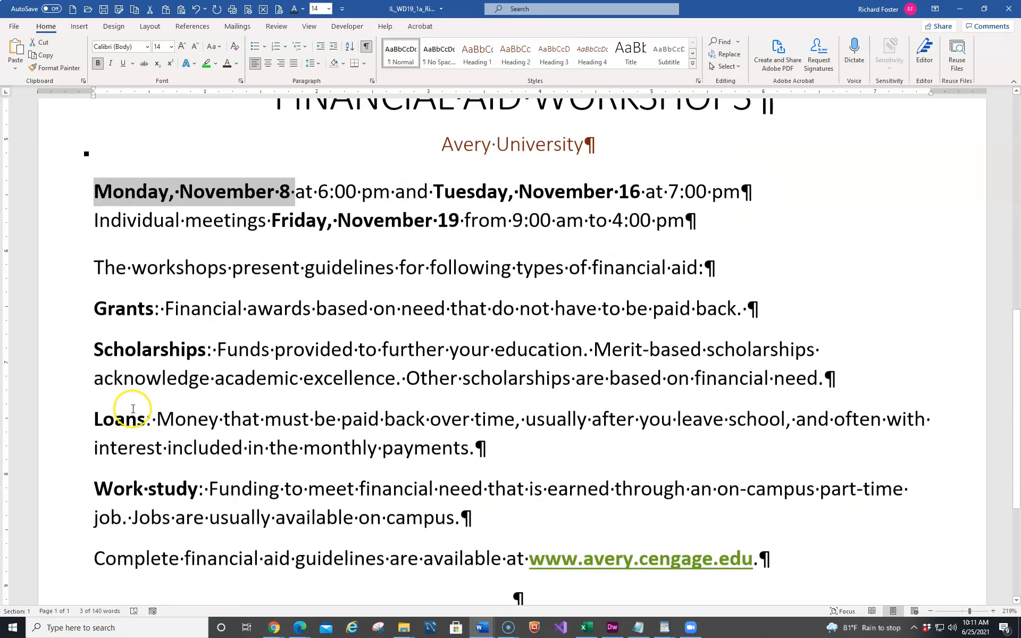
scroll(138, 410, "up", 12)
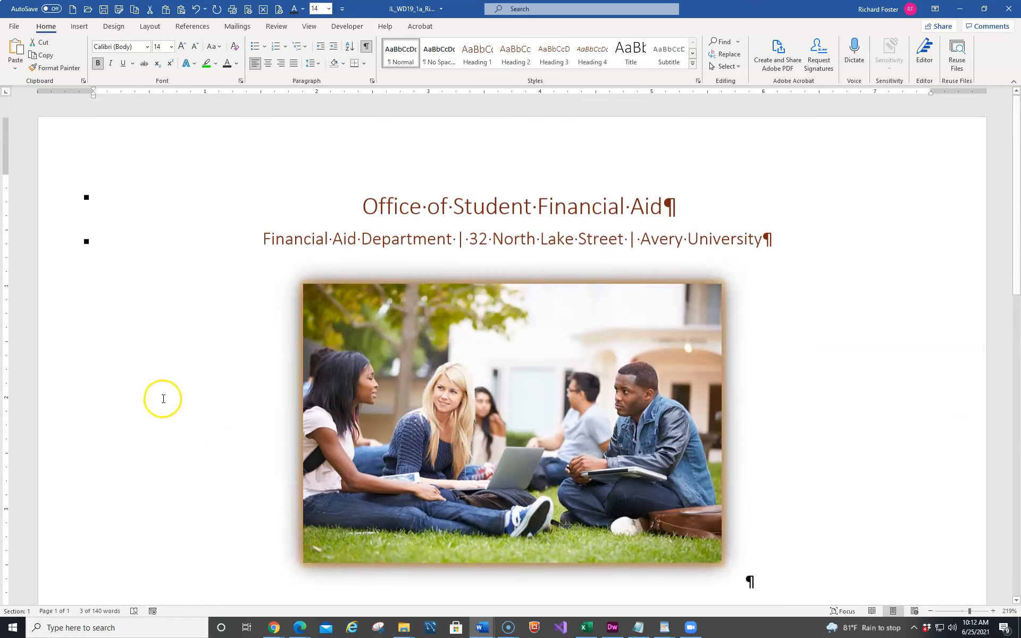
scroll(162, 399, "down", 5)
scroll(179, 399, "down", 2)
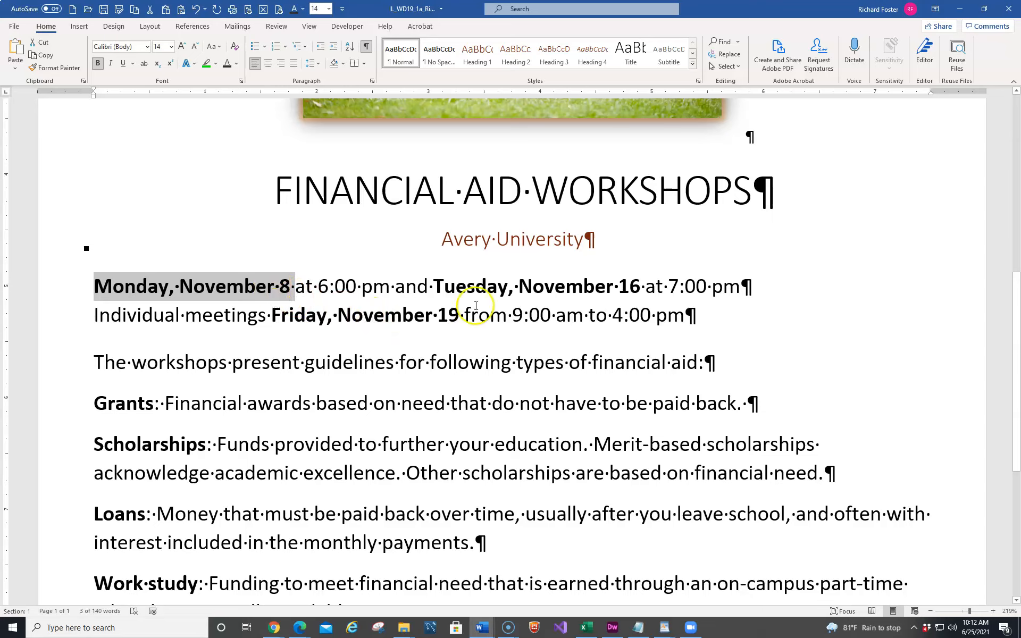
left_click(472, 287)
left_click_drag(437, 287, 607, 288)
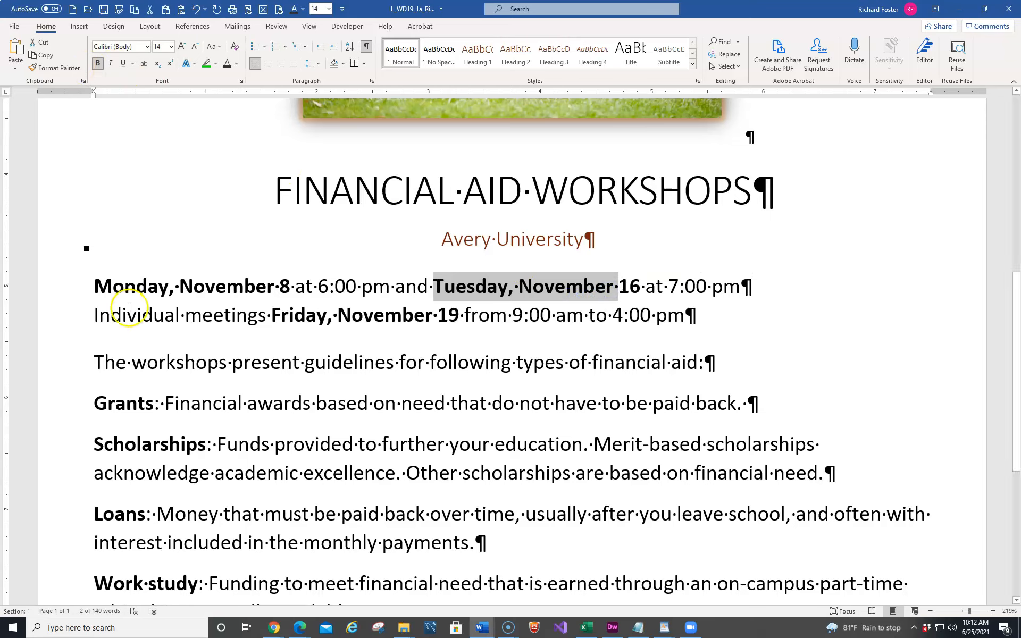
left_click(213, 364)
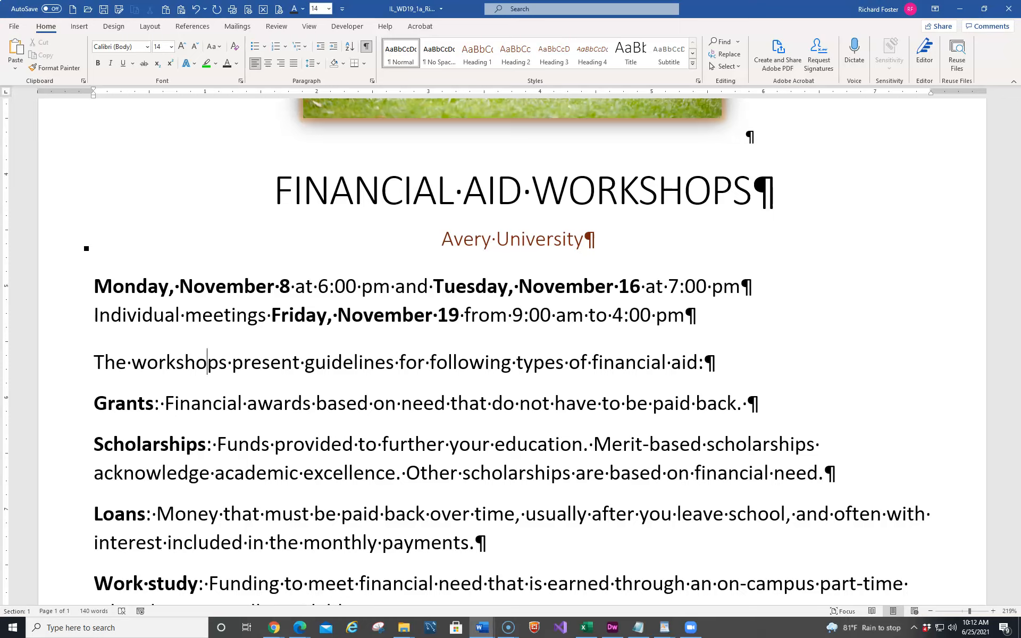
Step: Consult the finished flyer in the instructions document and format the two workshop and meeting schedule lines as a bulleted list
left_click_drag(0, 64, 599, 72)
scroll(308, 372, "down", 20)
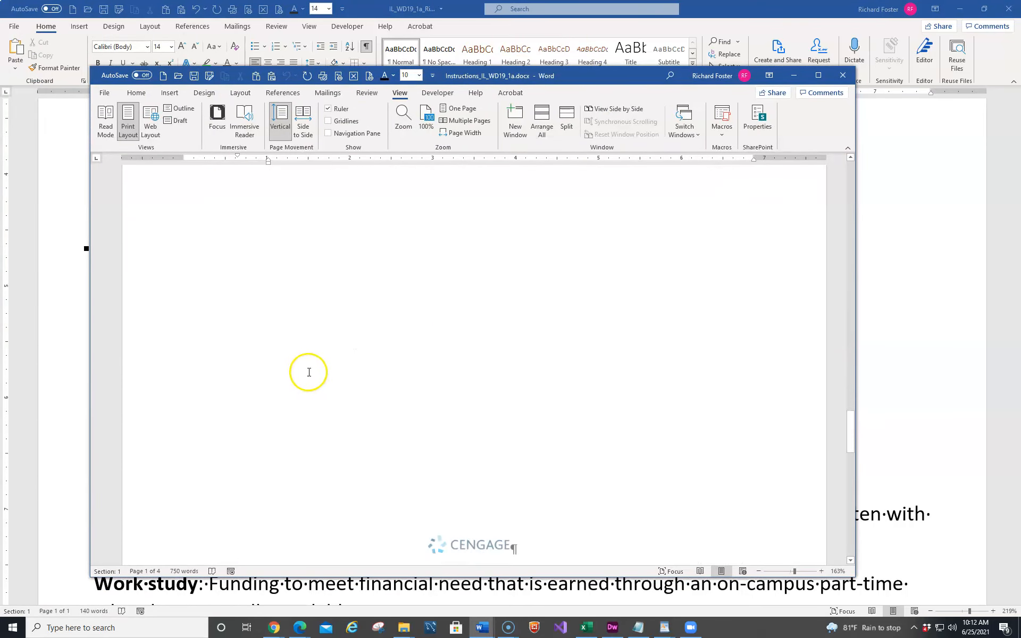
scroll(309, 372, "down", 12)
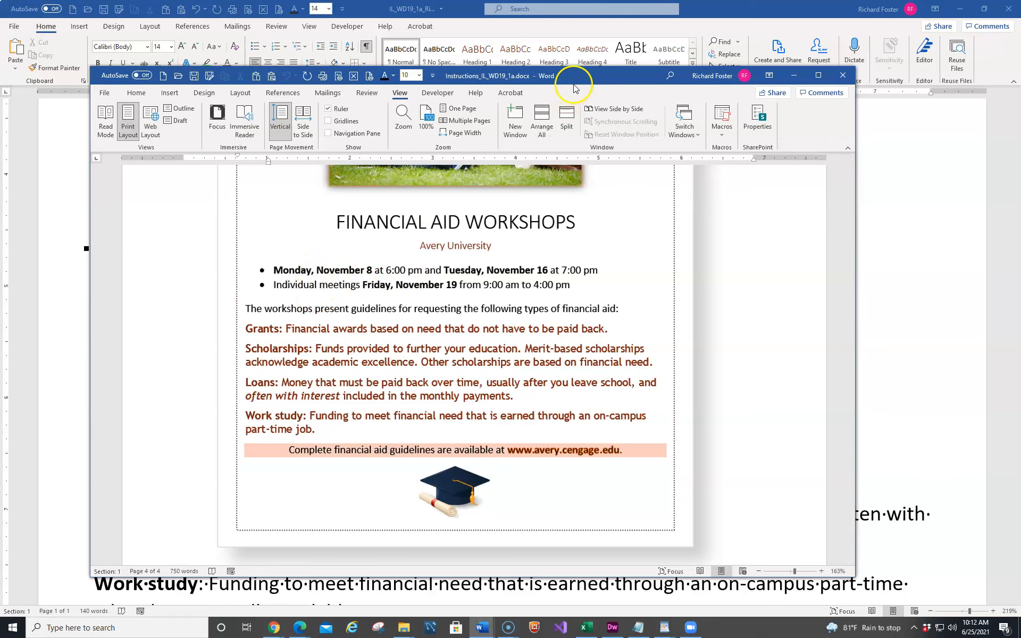
left_click_drag(583, 78, 0, 372)
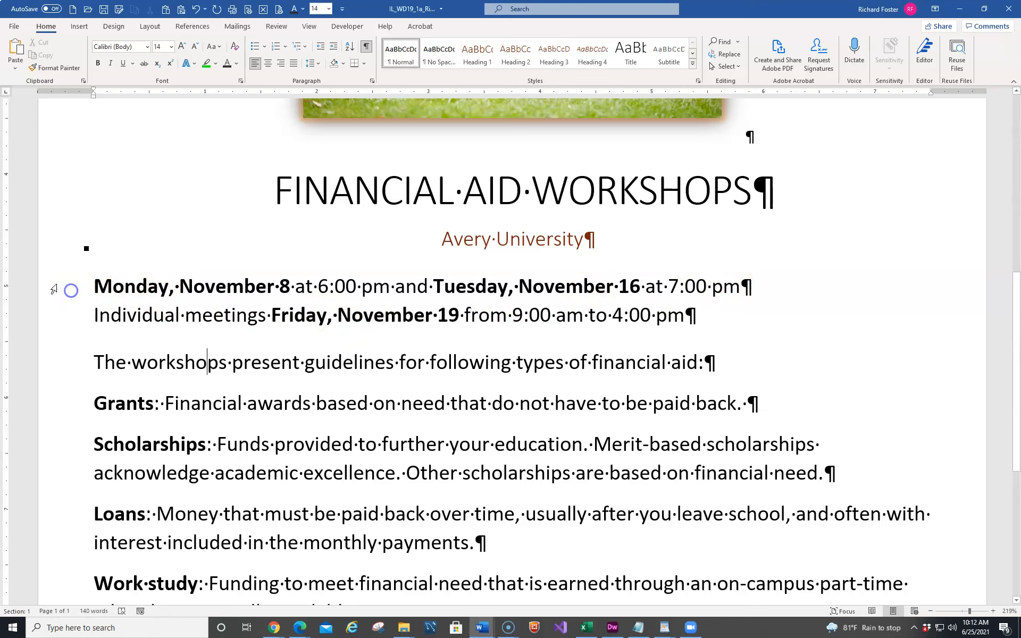
left_click_drag(64, 287, 52, 313)
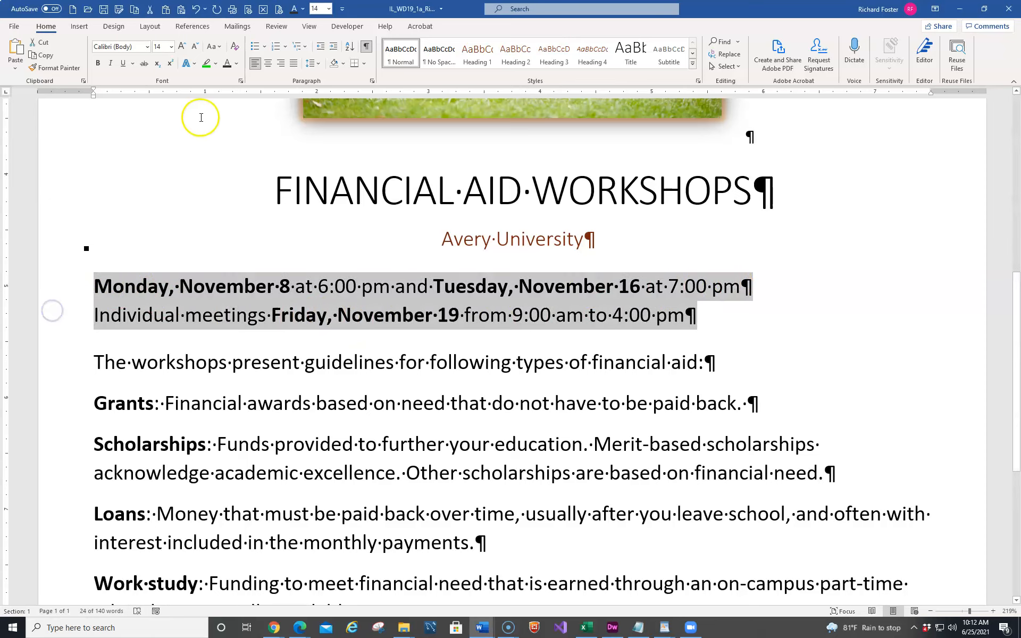
left_click(251, 46)
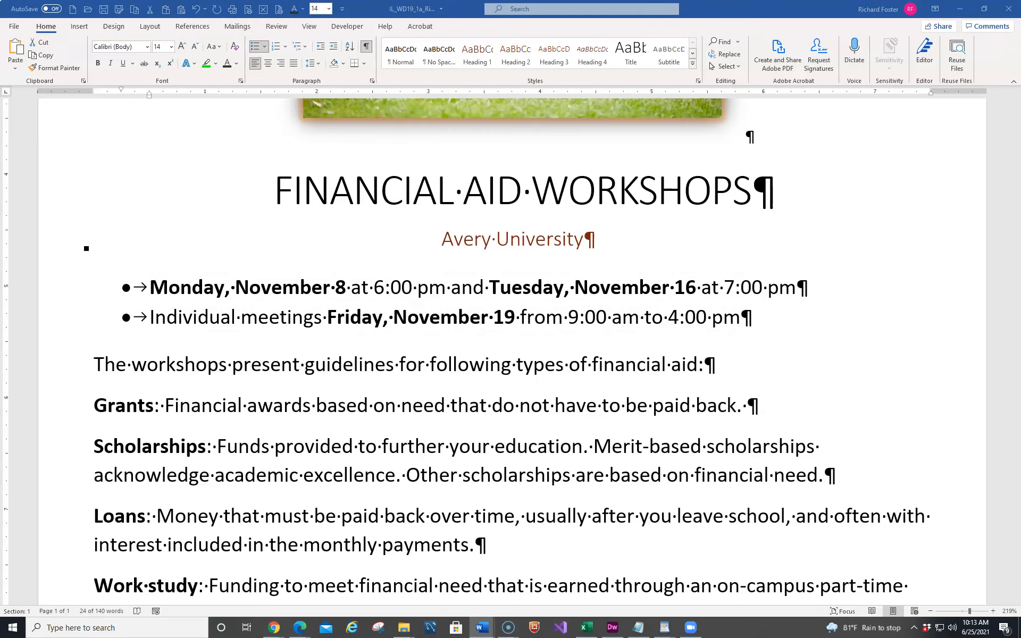
Step: Insert "requesting the" before "following types of financial aid" in the sentence below the bulleted list
scroll(510, 346, "up", 3)
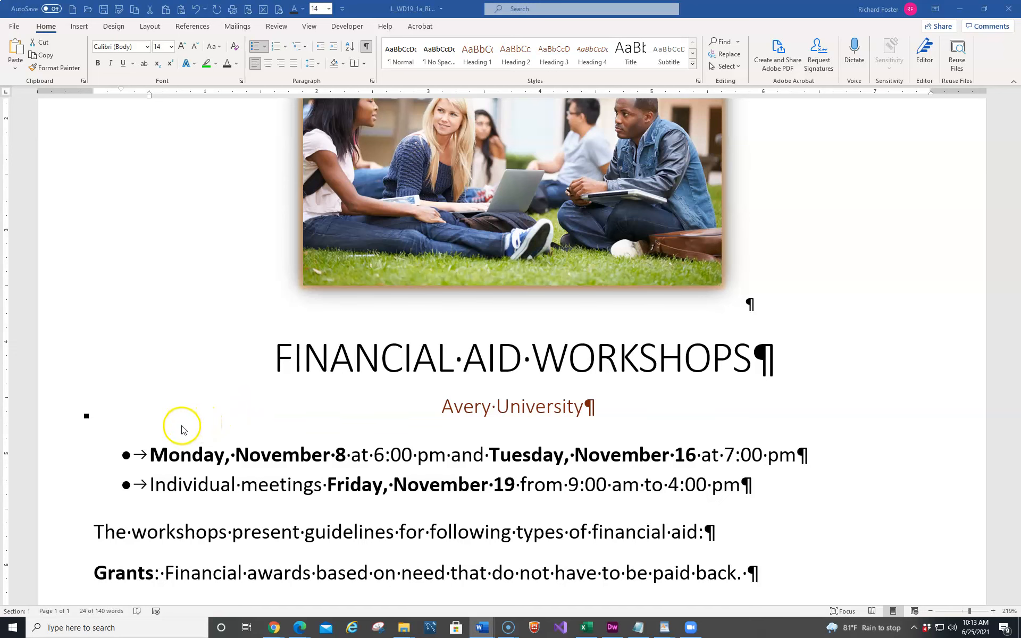
scroll(138, 424, "down", 2)
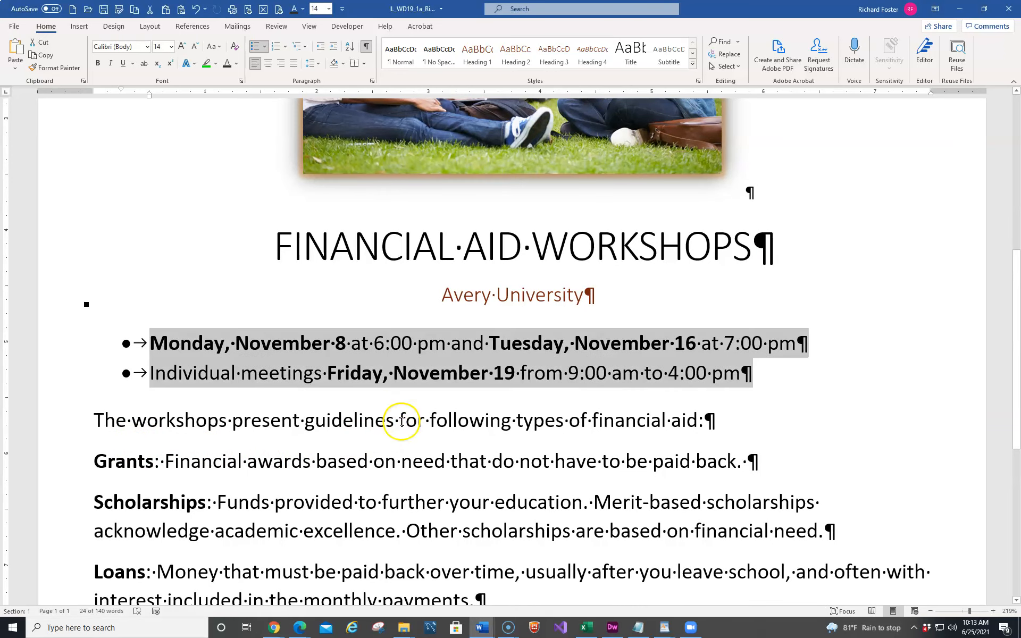
left_click(399, 420)
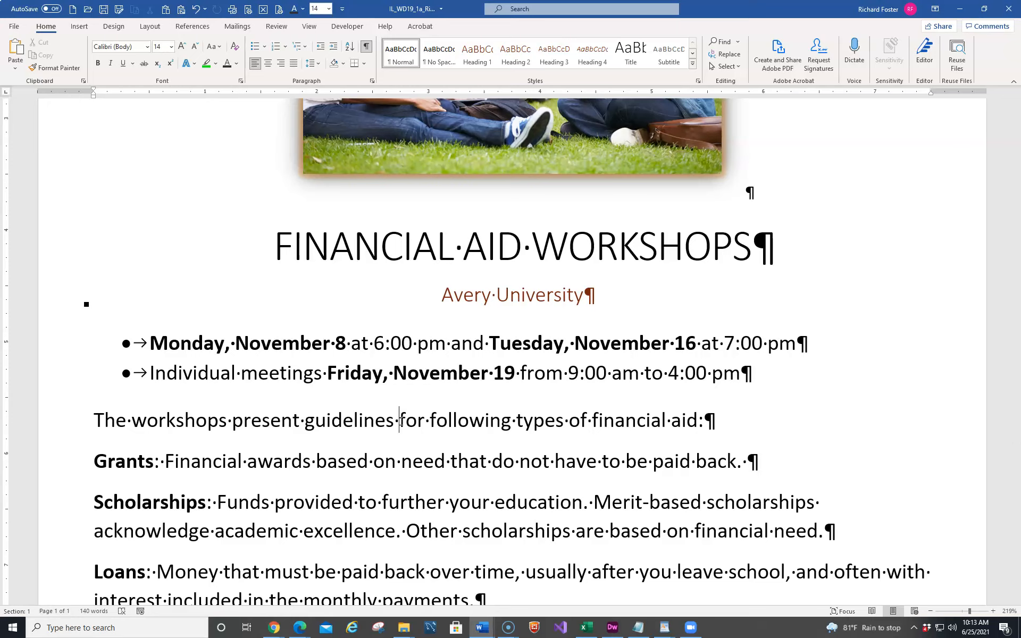
left_click(407, 422)
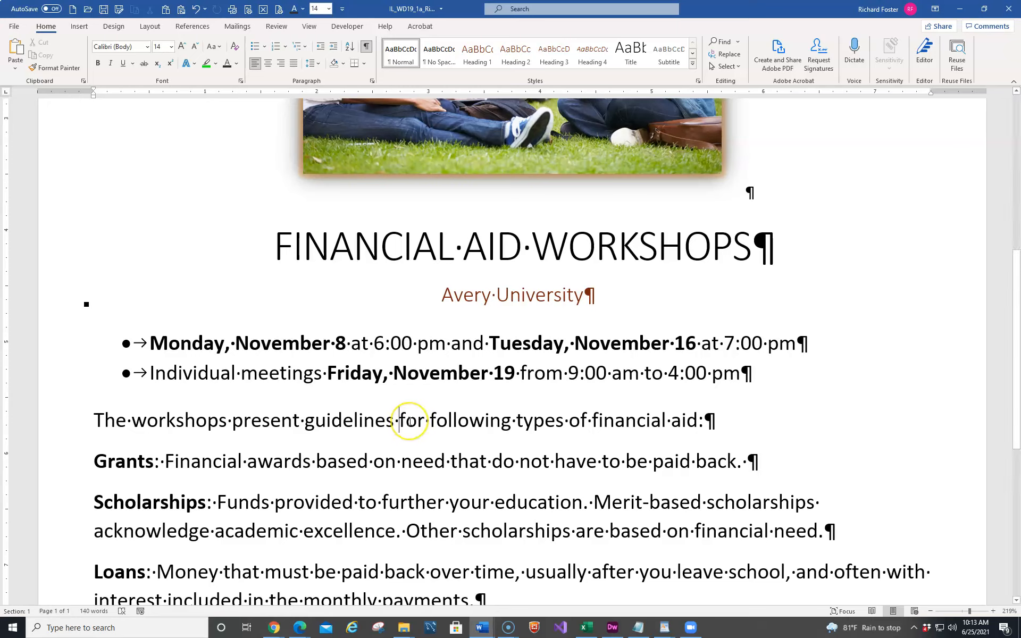
left_click(432, 422)
type("request")
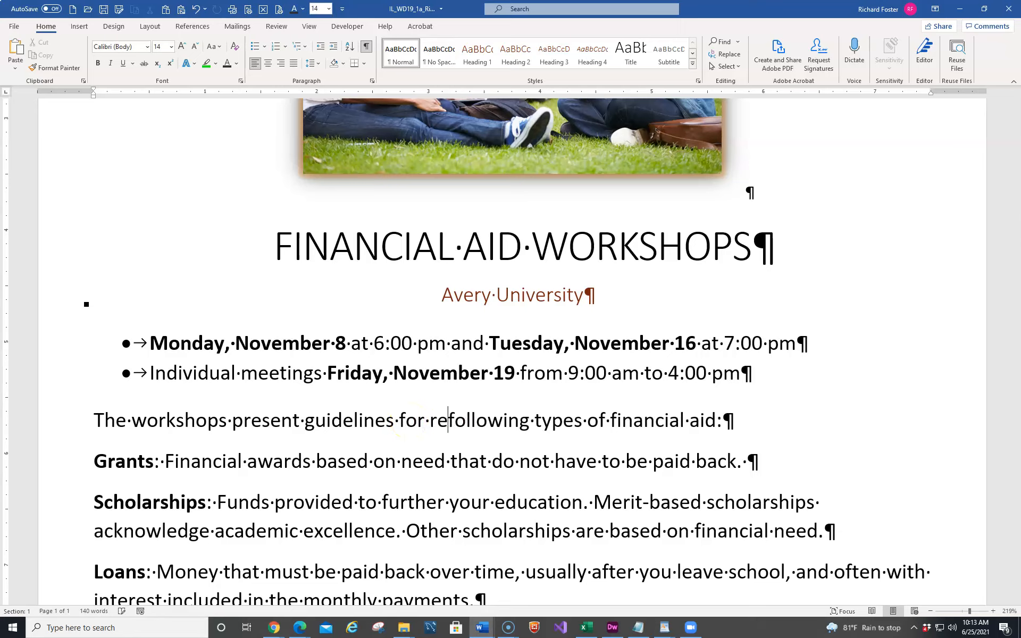
type("ing th")
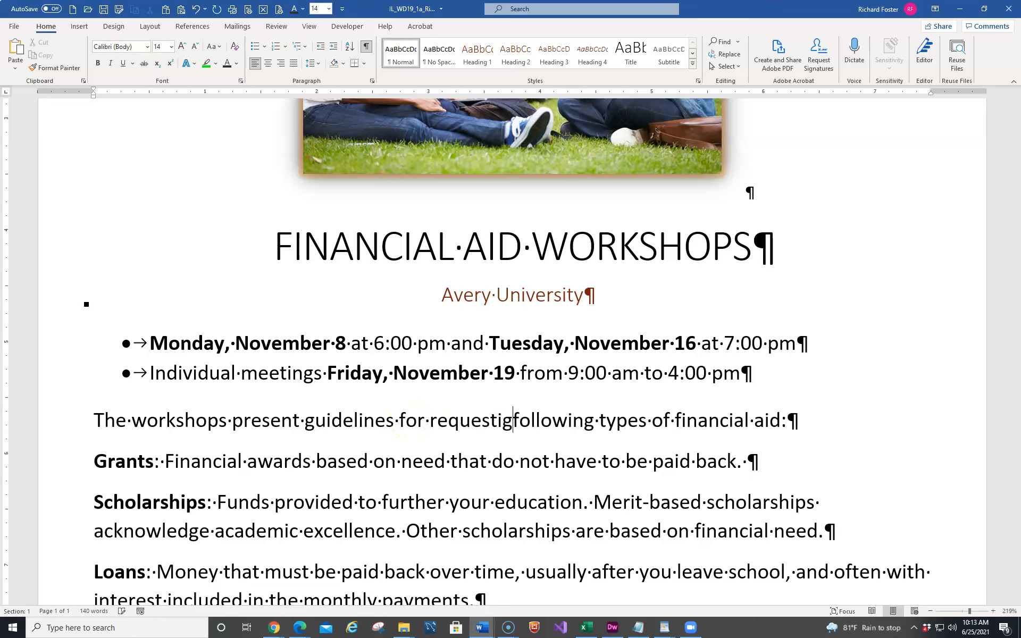
type("e")
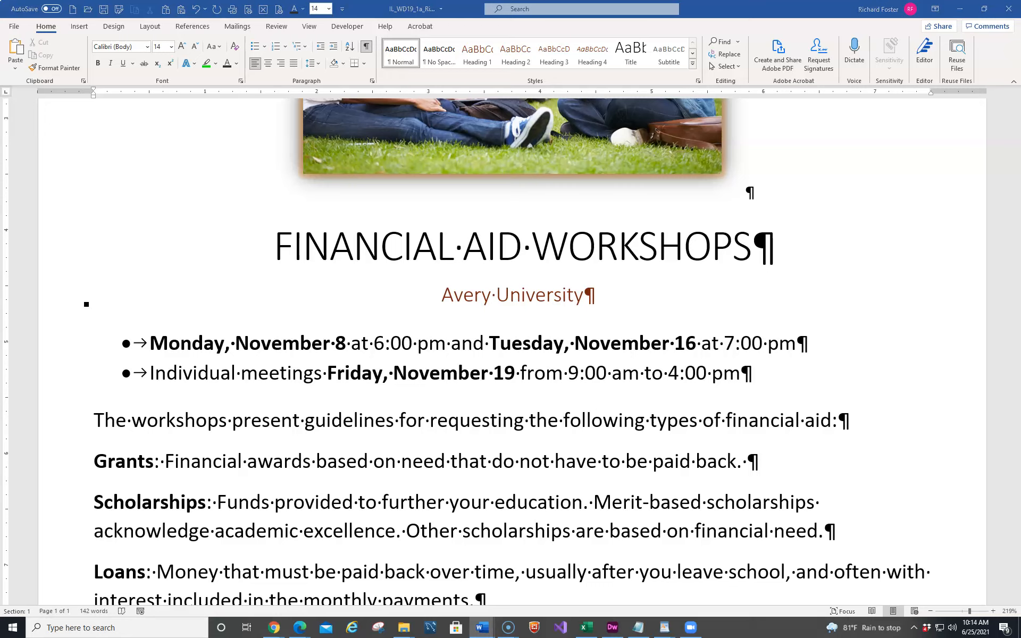
Step: Italicize the phrase "often with interest" in the Loans paragraph
scroll(269, 404, "down", 2)
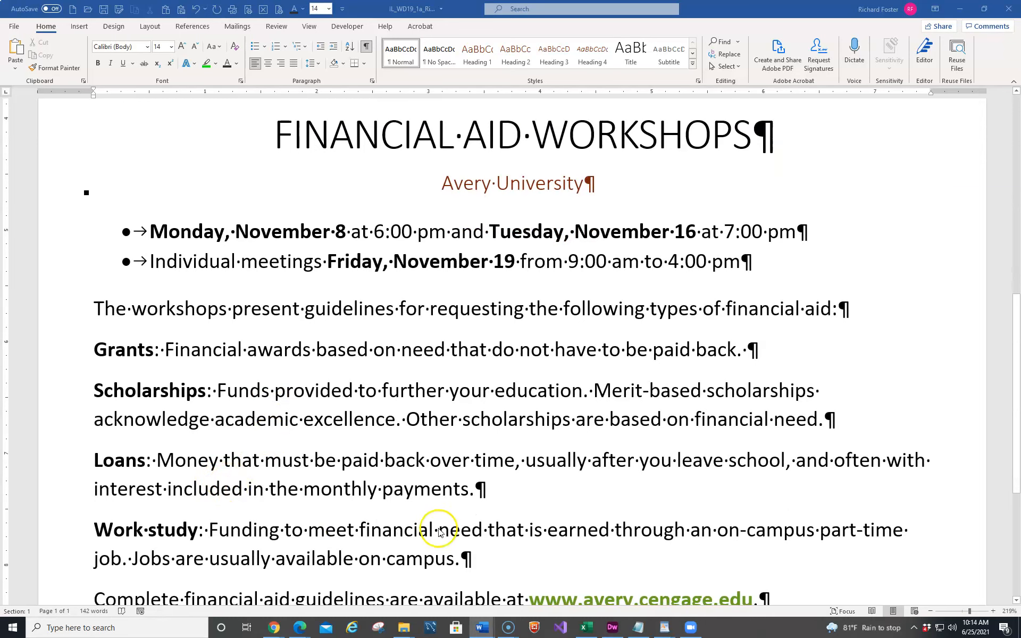
left_click(836, 461)
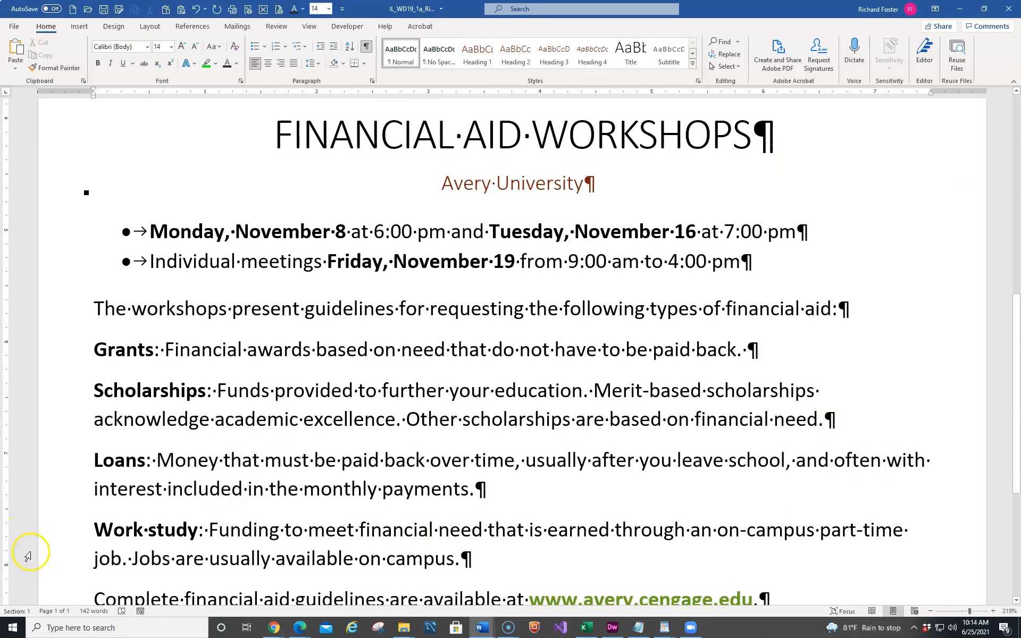
left_click(163, 494, "shift")
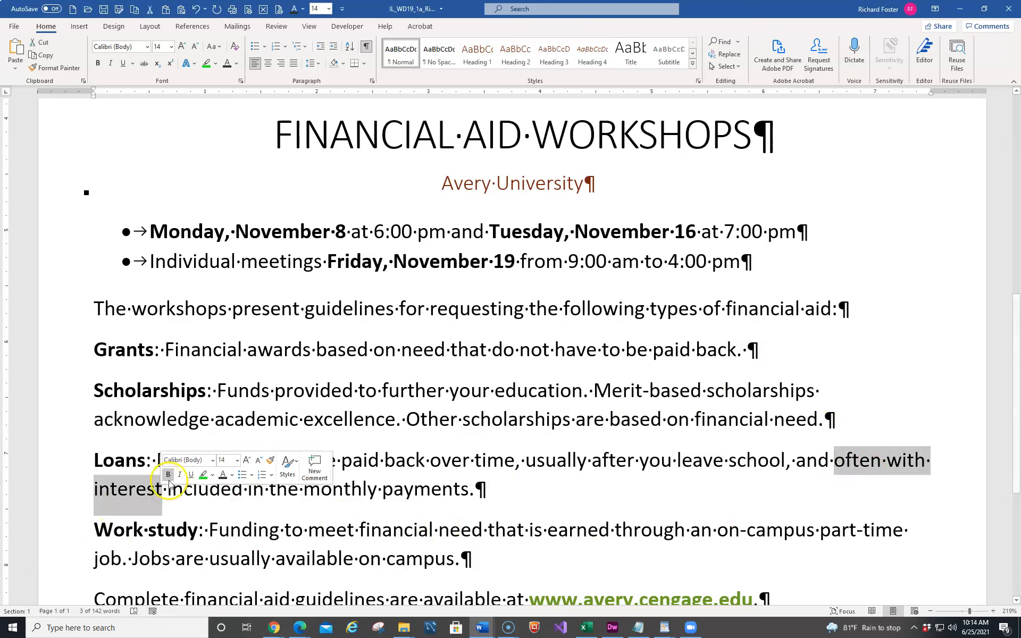
left_click(181, 475)
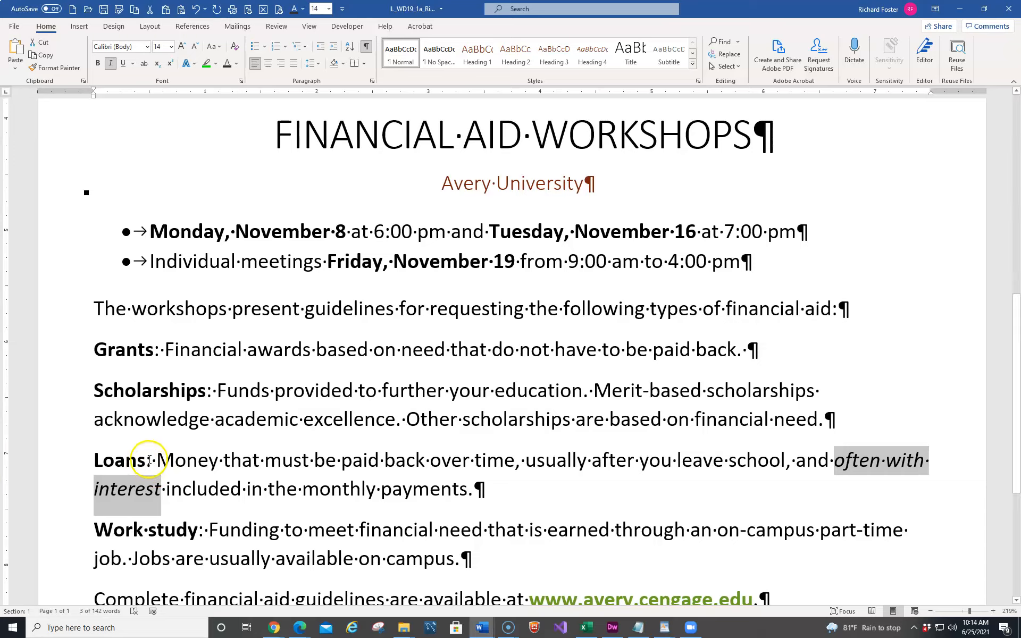
Step: Delete the sentence "Jobs are usually available on campus." from the end of the Work study paragraph
scroll(154, 455, "down", 3)
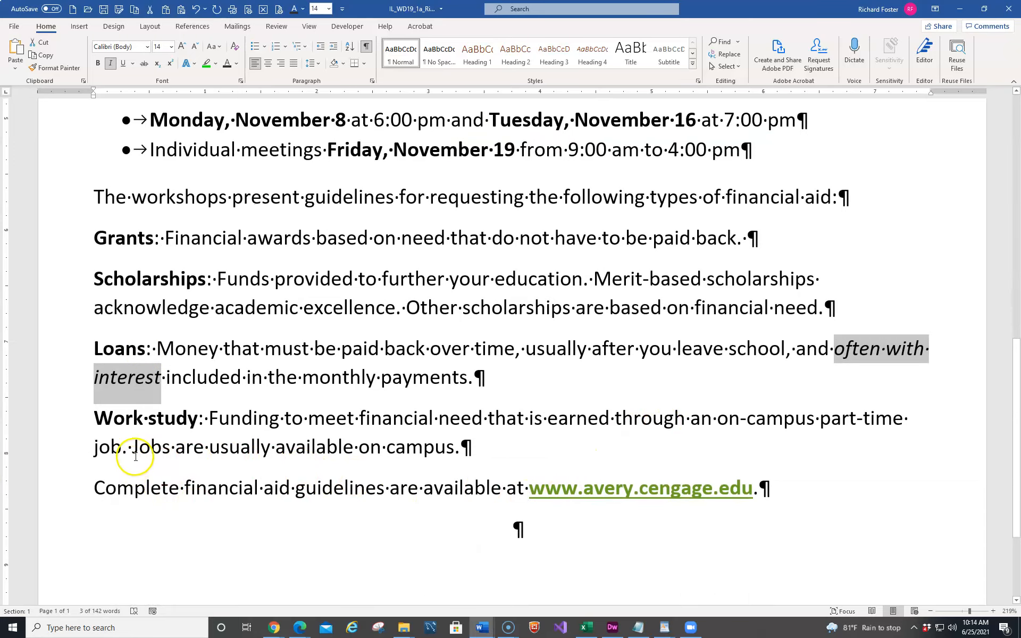
left_click_drag(137, 445, 461, 445)
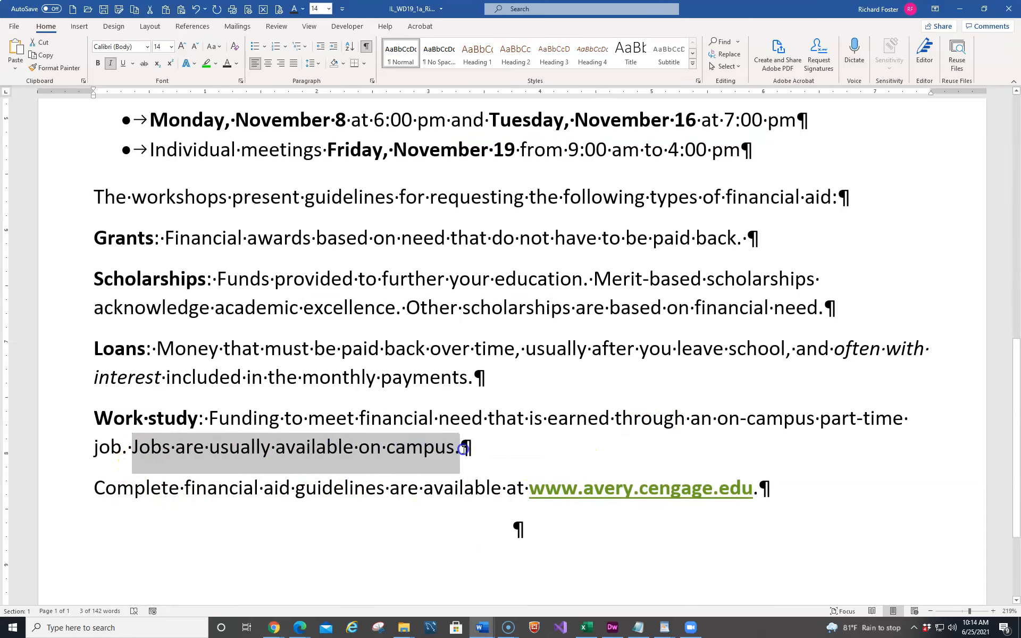
key("Delete")
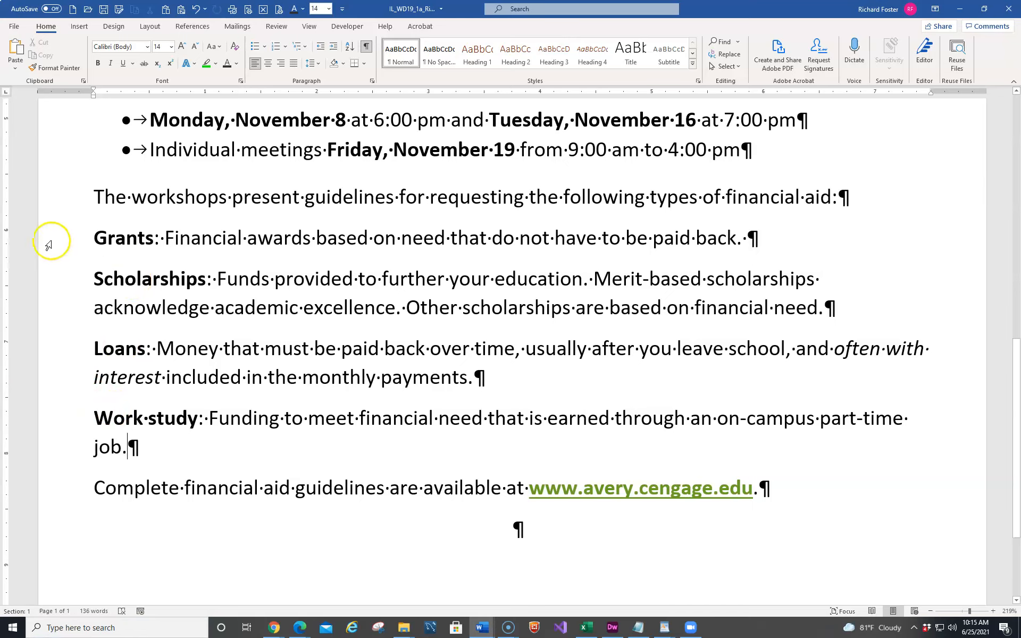
Step: Format the four paragraphs from Grants through Work study in Trebuchet MS with the Dark Red, Accent 1, Darker 25% font color
left_click_drag(50, 238, 75, 446)
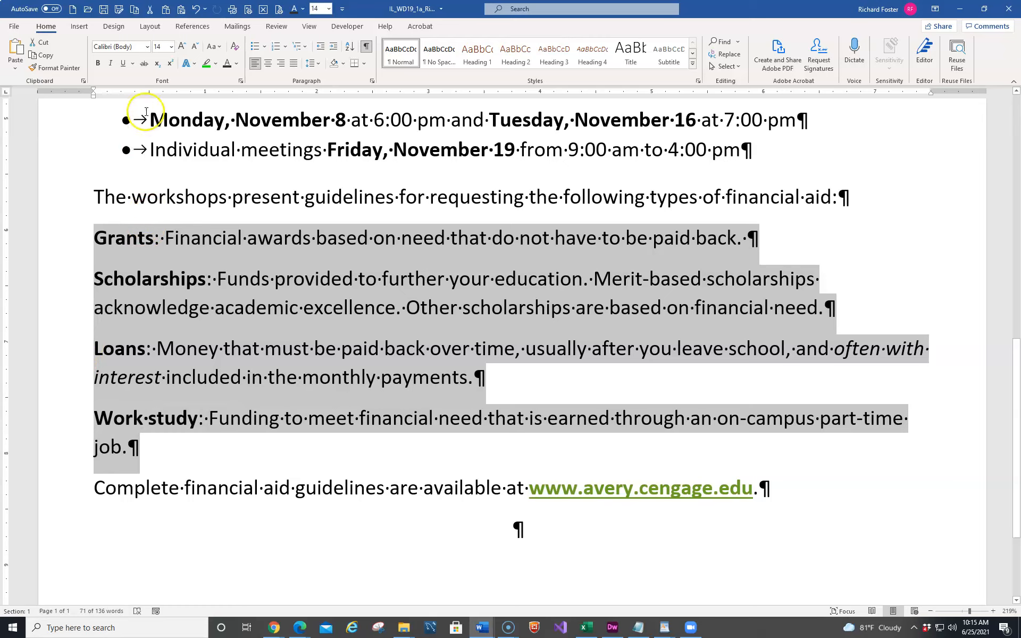
left_click(147, 48)
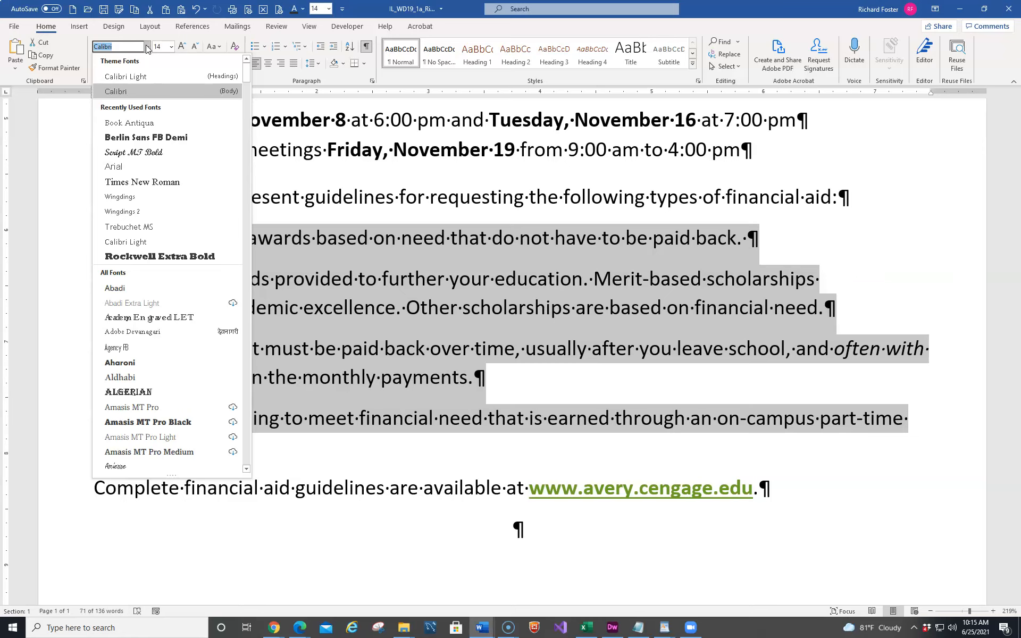
type("Trebuchet MS")
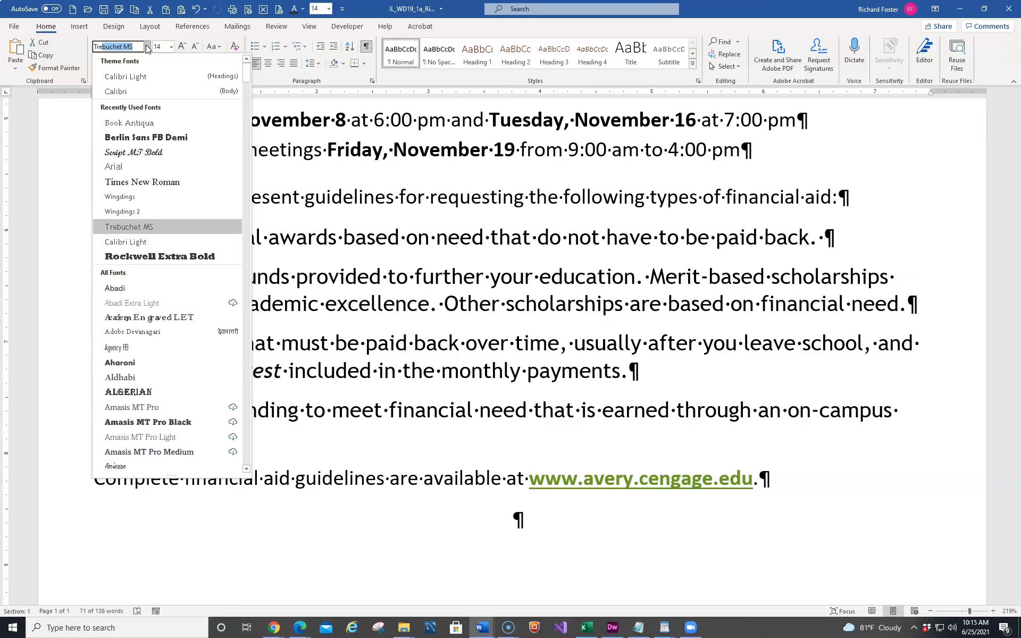
key("Return")
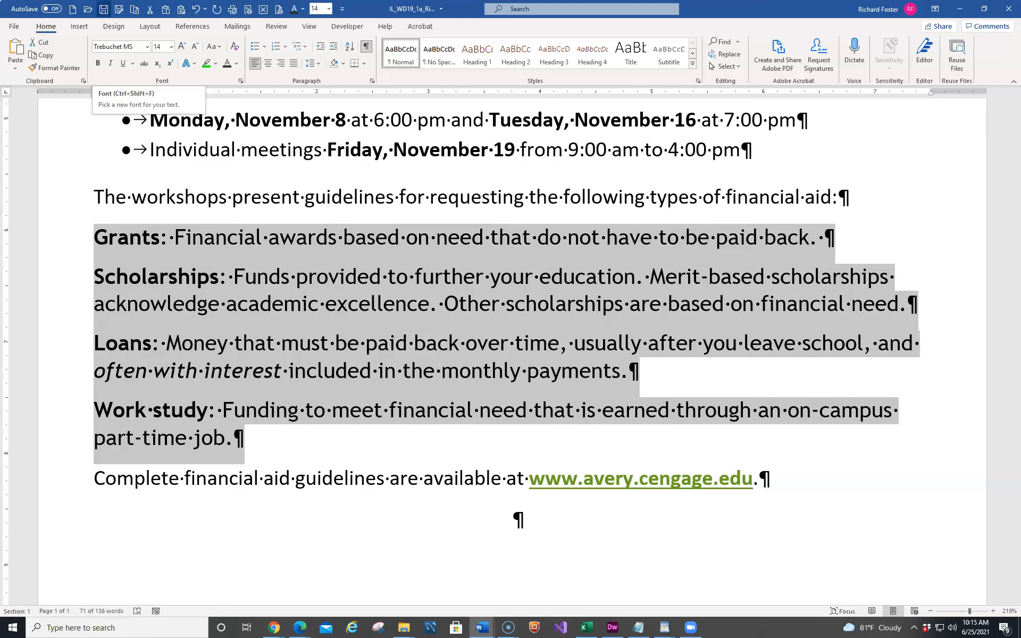
left_click(238, 63)
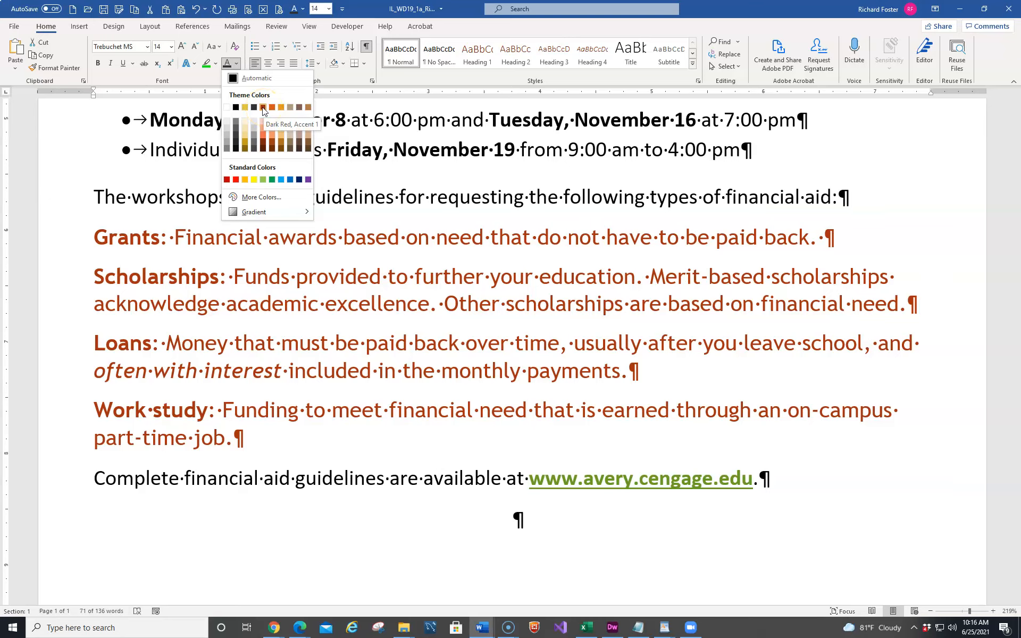
left_click(265, 143)
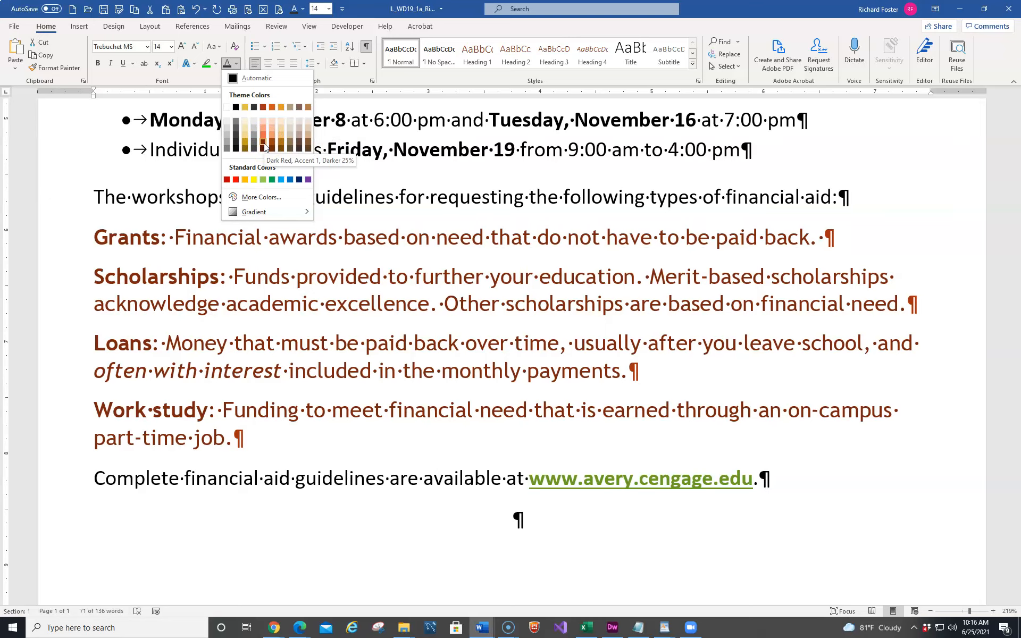
left_click(264, 144)
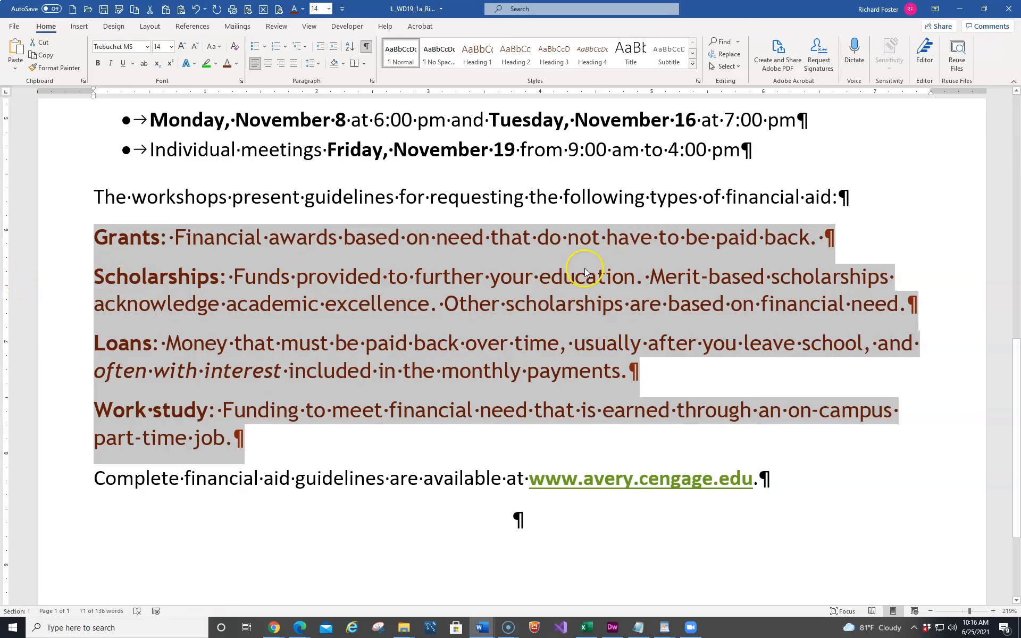
scroll(587, 266, "down", 3)
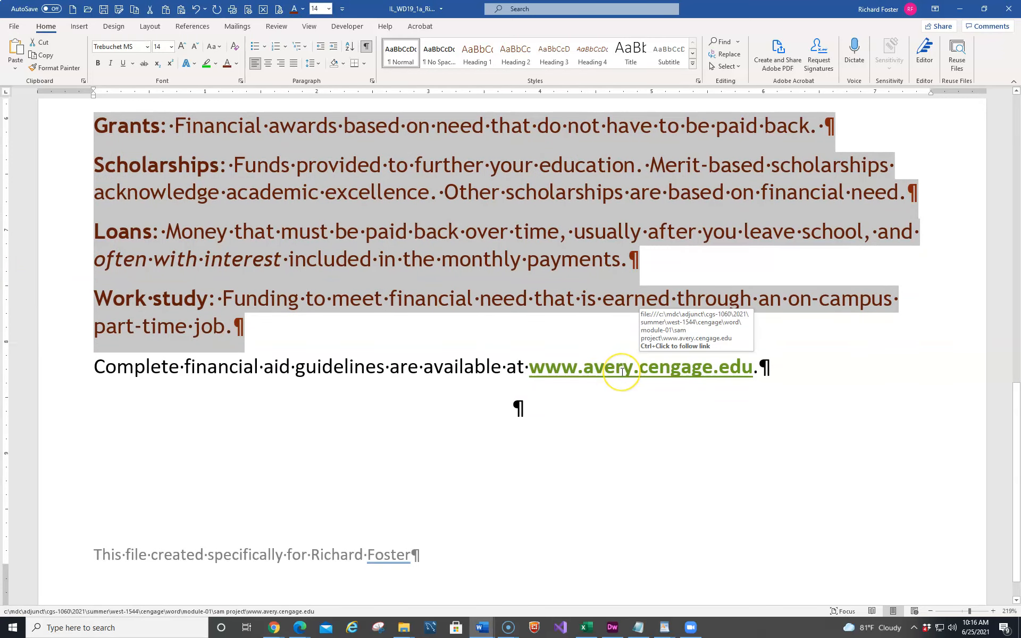
right_click(622, 371)
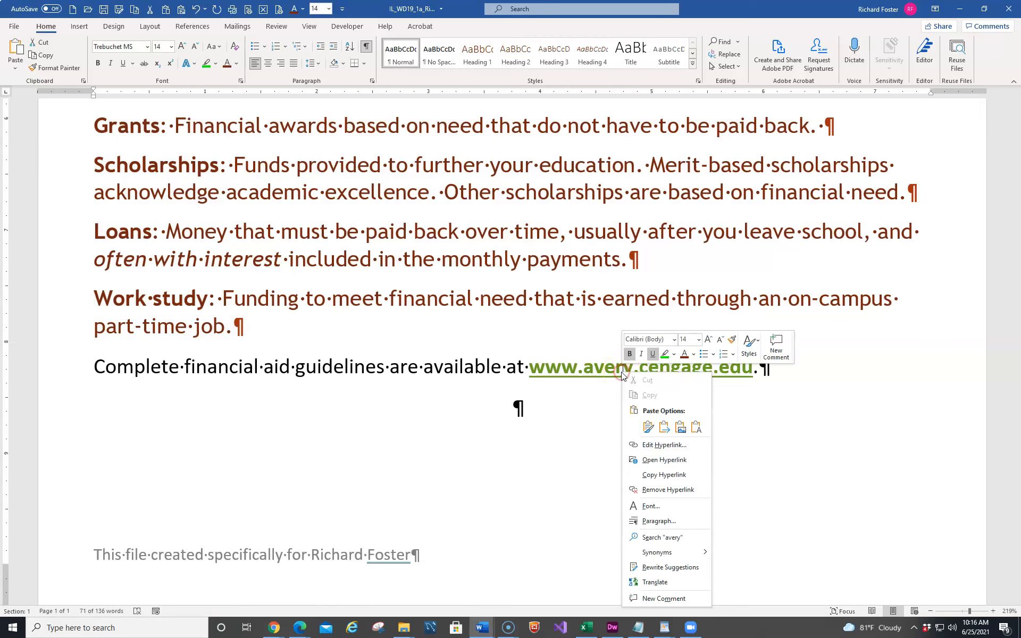
left_click(661, 489)
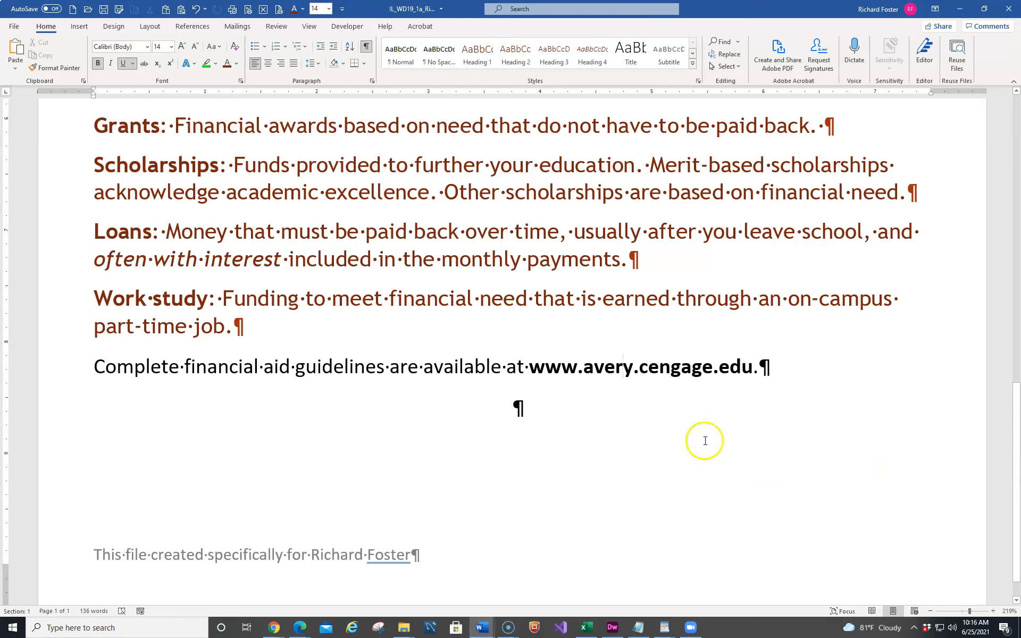
left_click_drag(538, 366, 747, 367)
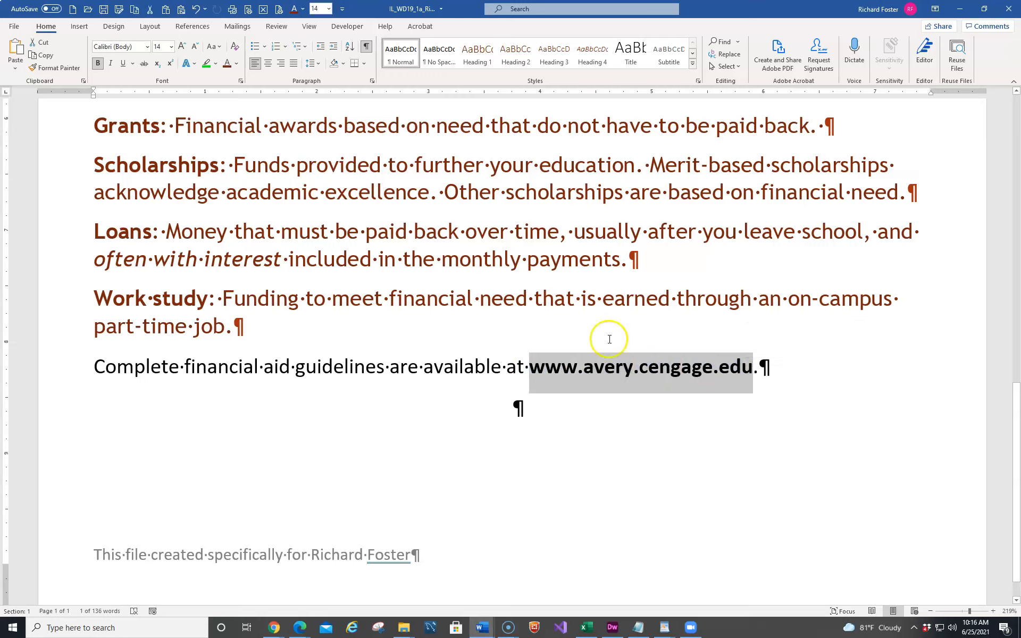
left_click(194, 64)
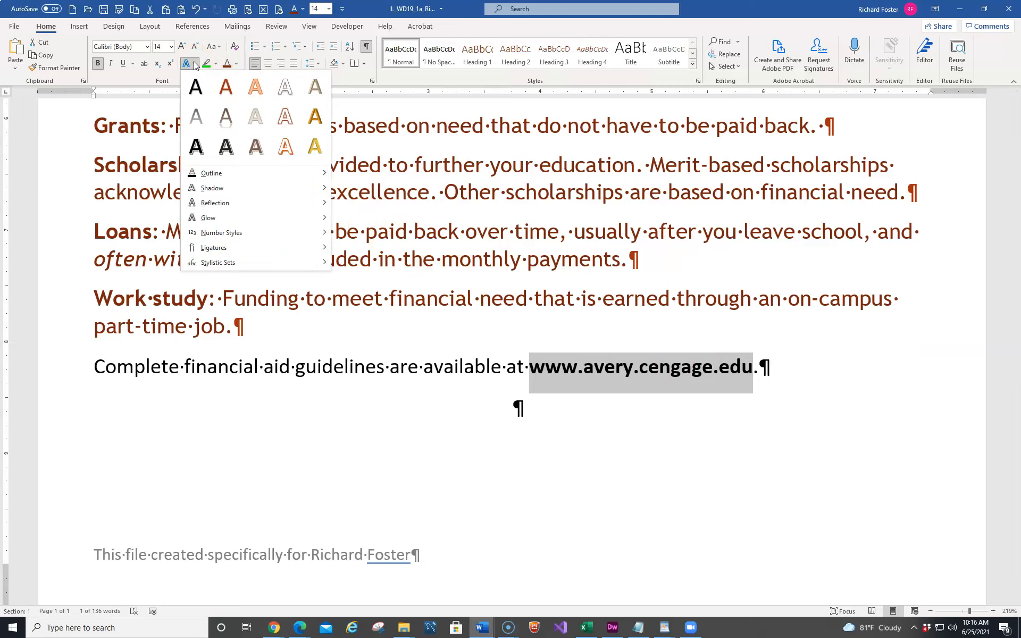
left_click(195, 87)
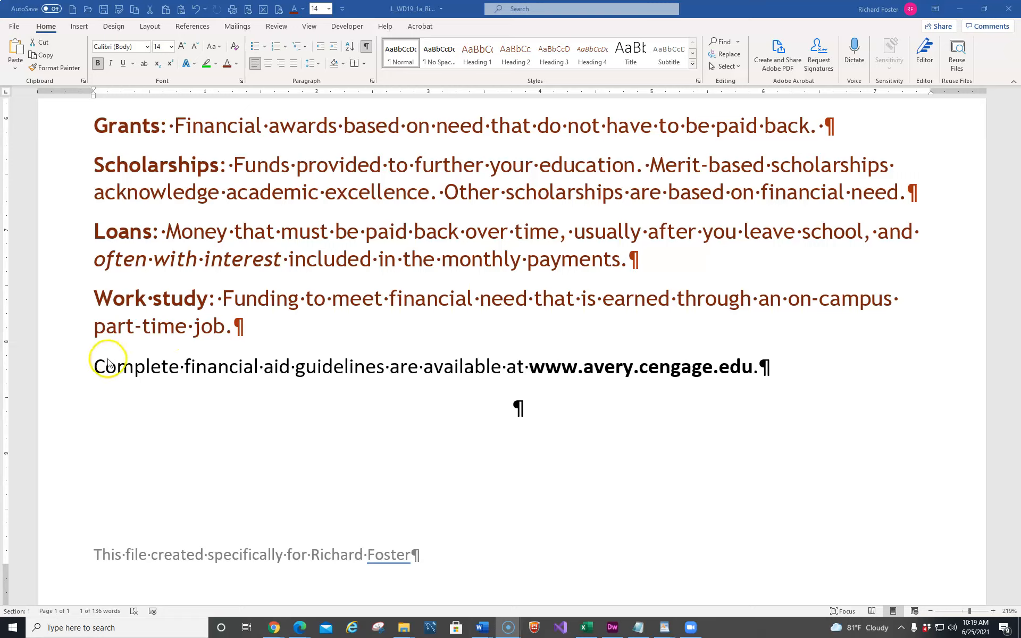
double_click(530, 367)
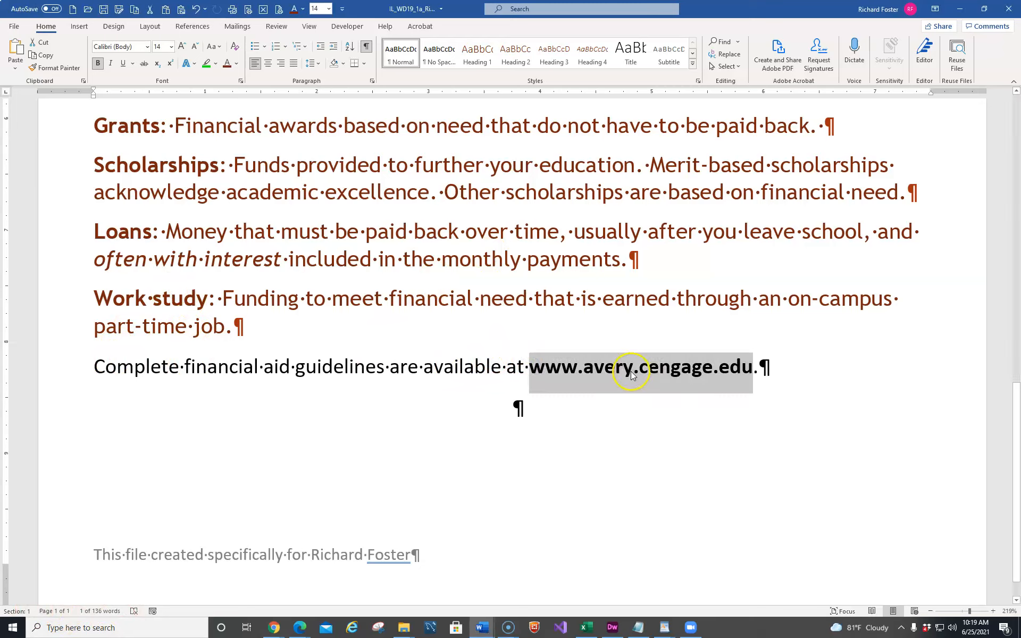
left_click(194, 64)
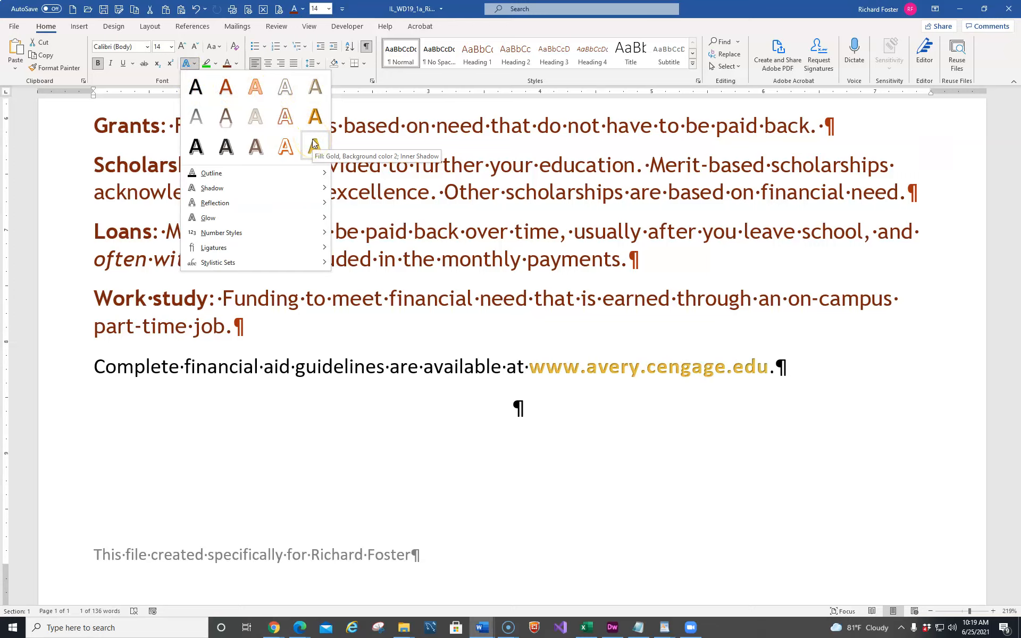
mouse_move(244, 174)
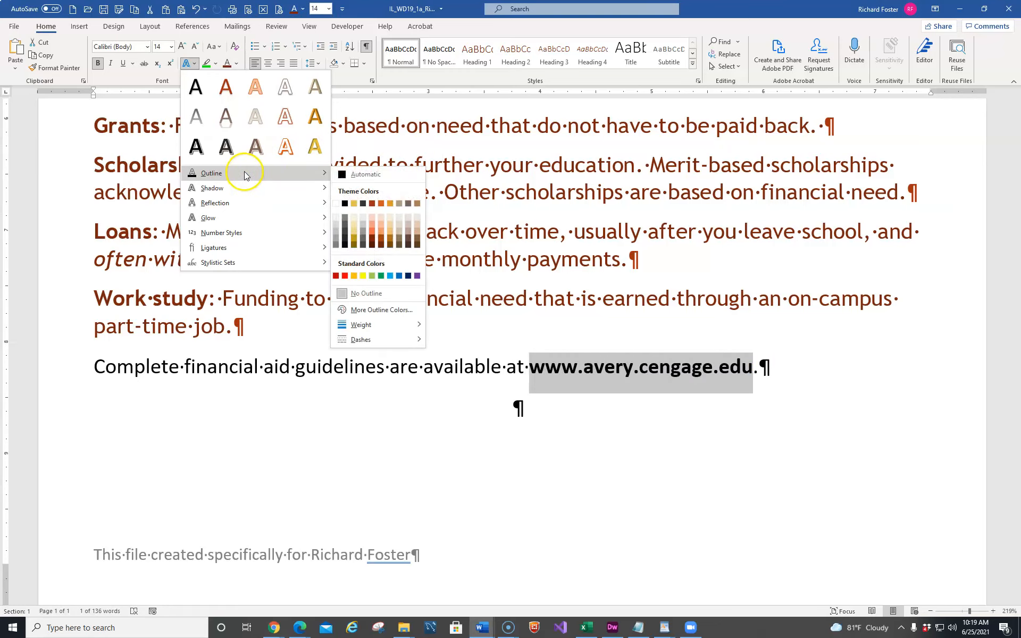
left_click(381, 205)
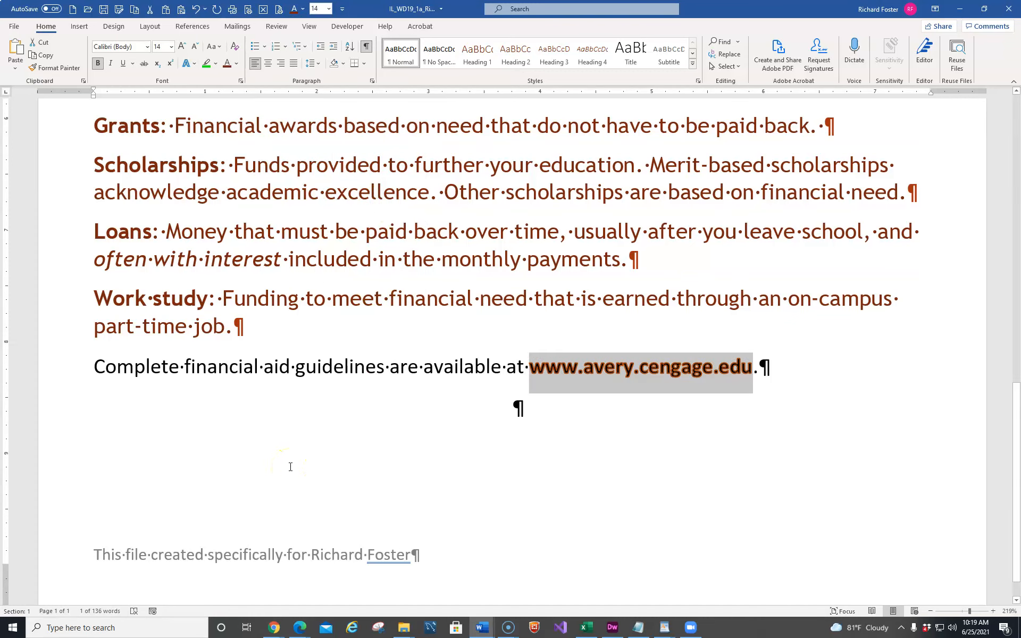
left_click(290, 467)
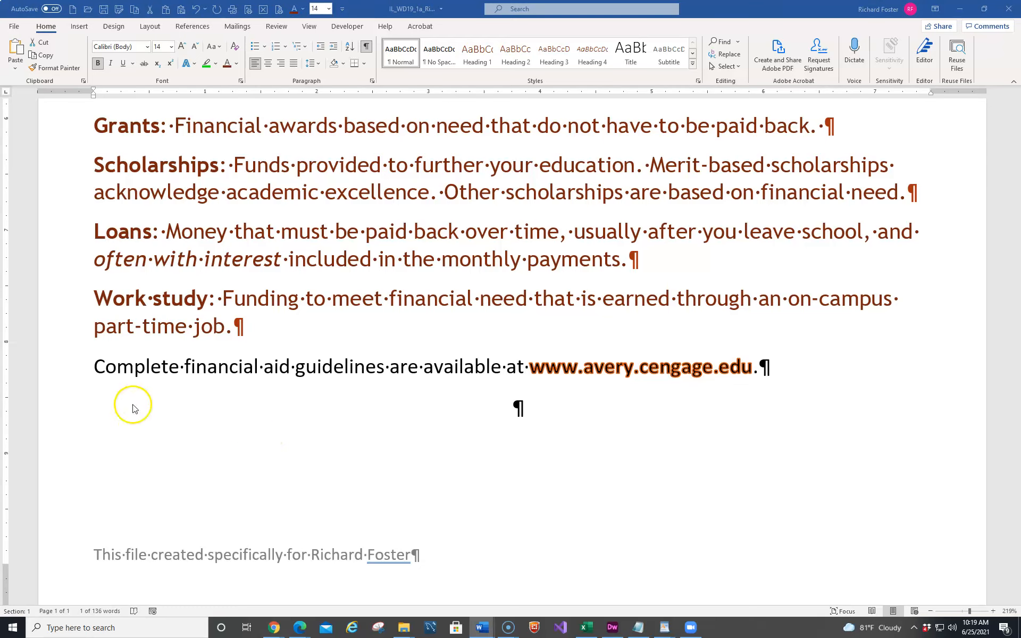
Step: Center the "Complete financial aid guidelines are available at" paragraph
left_click(42, 372)
left_click(36, 373)
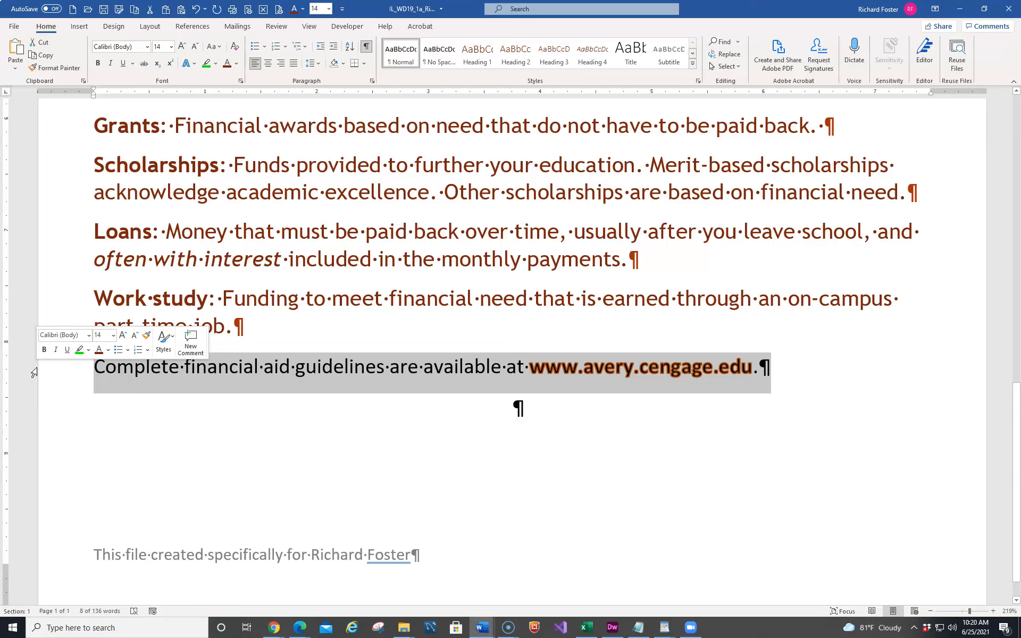
left_click(268, 63)
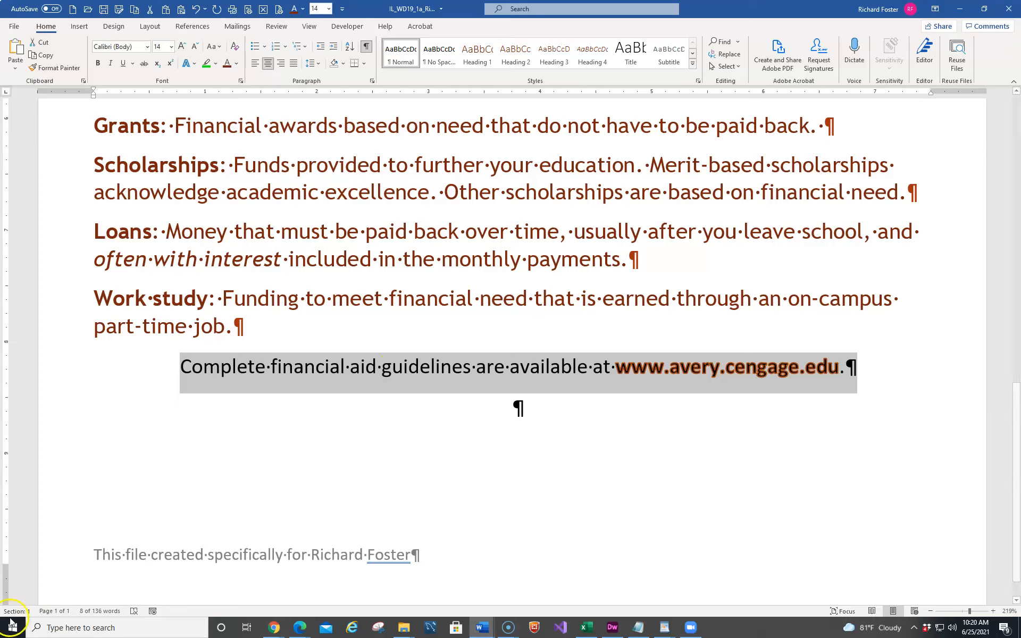
left_click(289, 494)
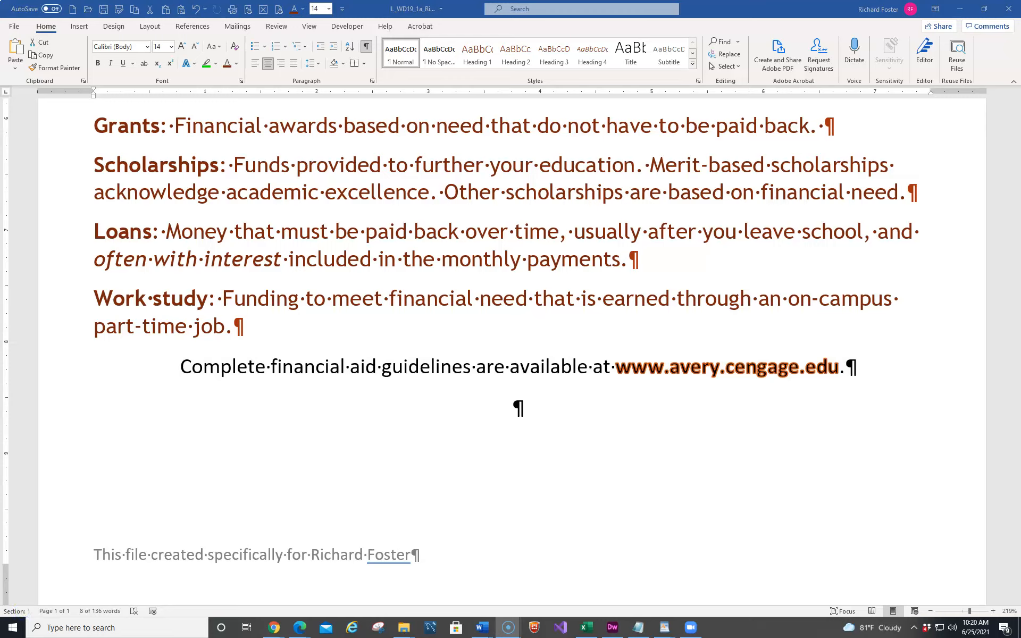
Step: Shade the centered guidelines paragraph with the lightest tint of the dark red theme color, applied to the paragraph
left_click(117, 26)
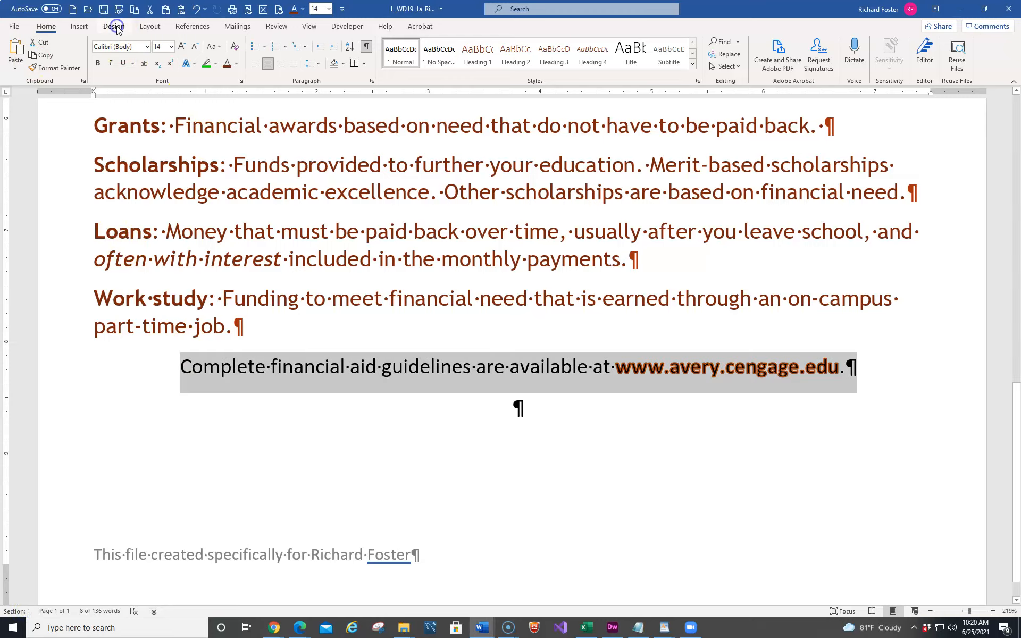
left_click(117, 26)
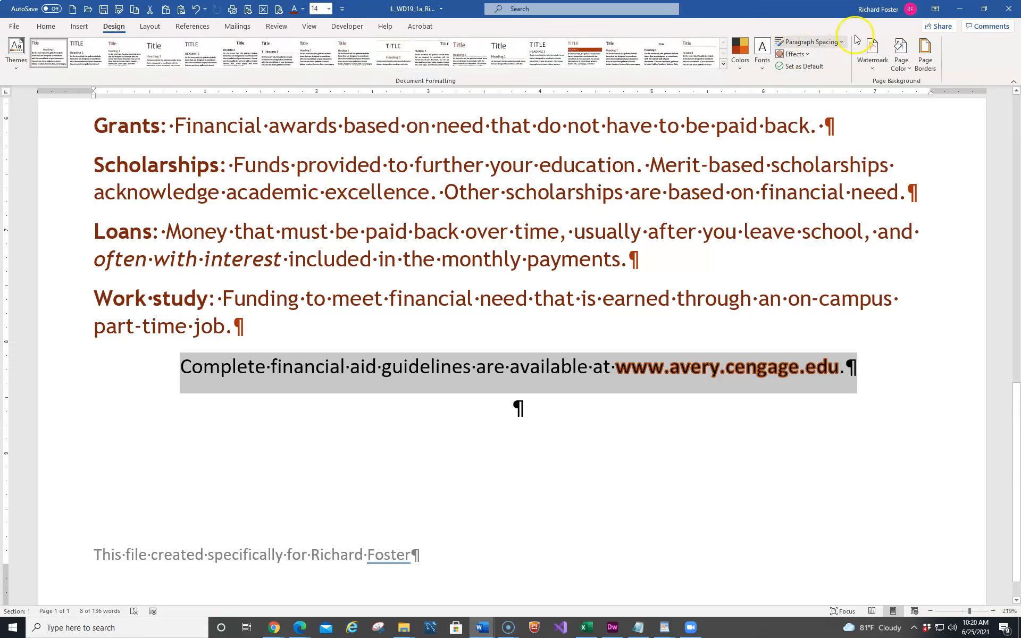
left_click(925, 48)
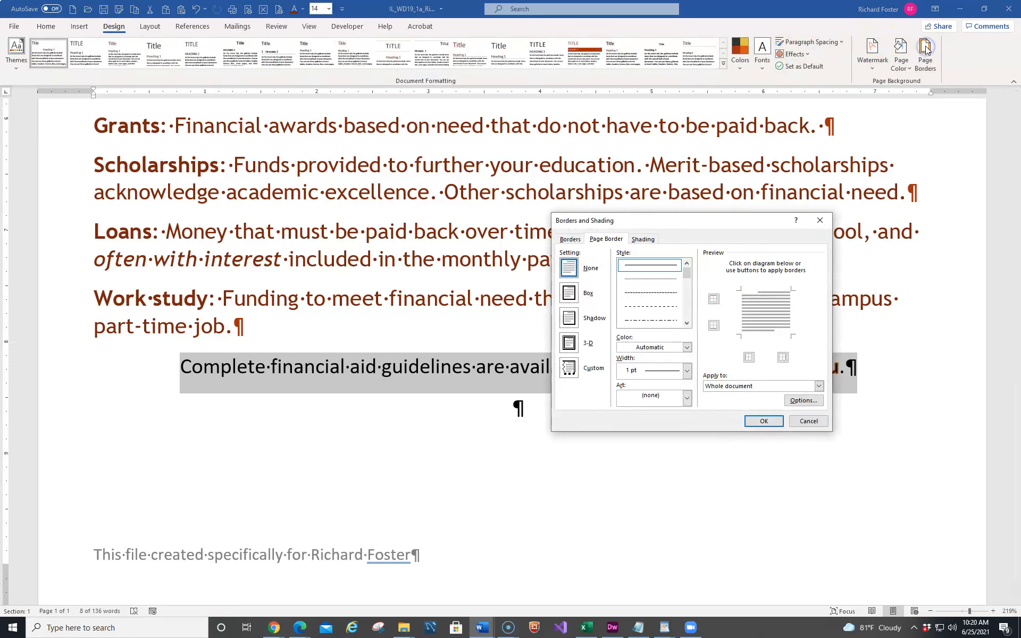
left_click(644, 240)
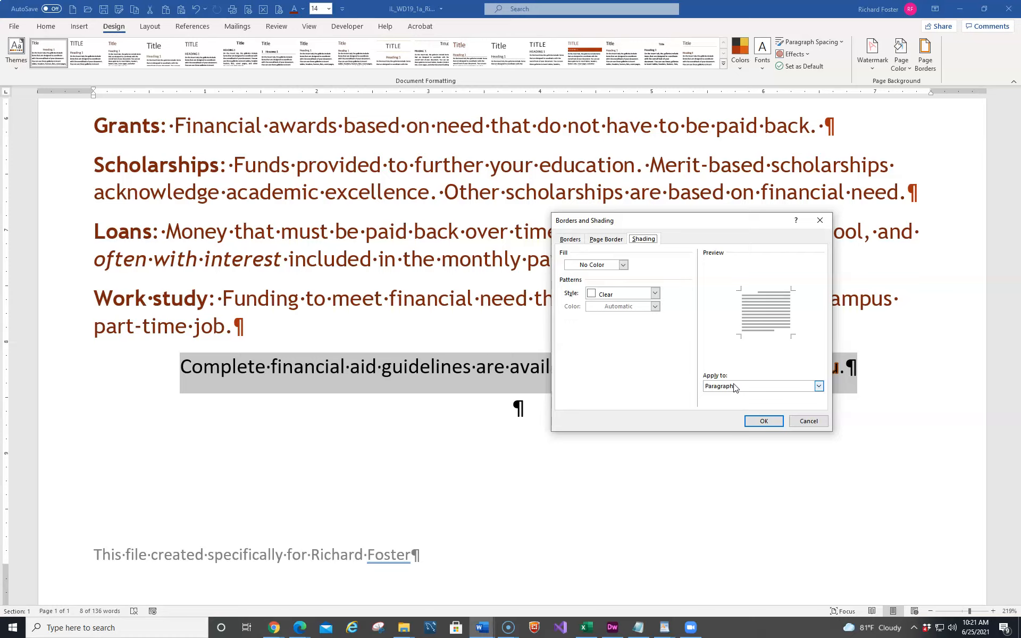
left_click(624, 265)
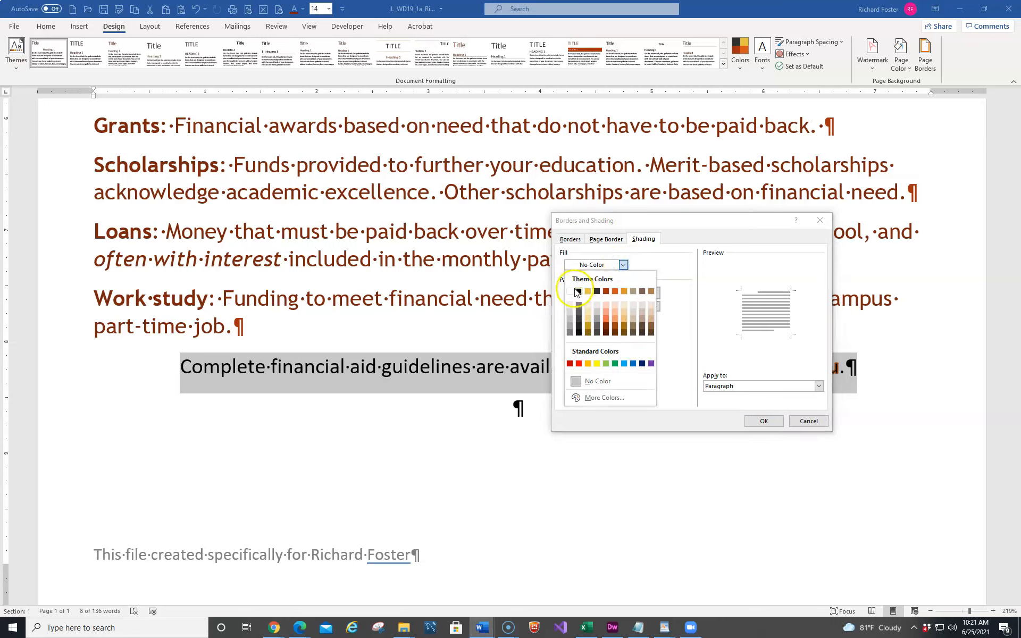
left_click(607, 307)
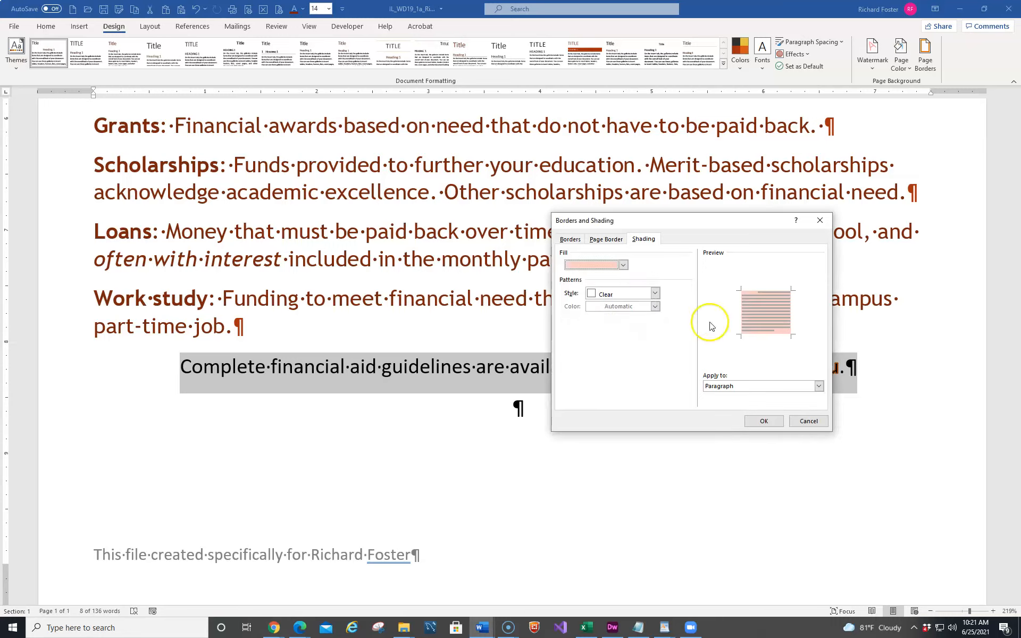
left_click(762, 421)
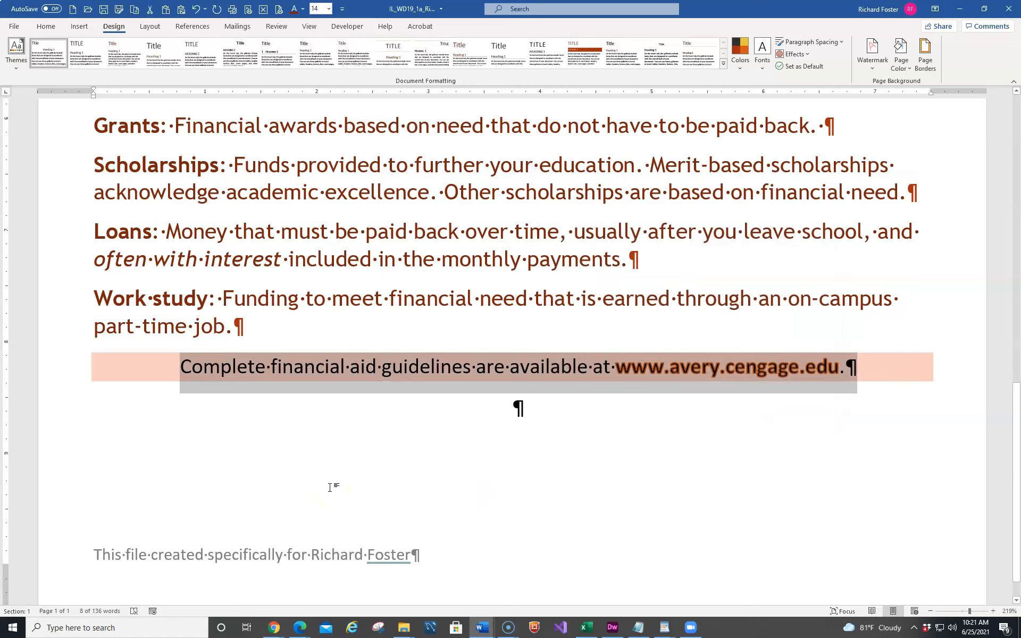
left_click(321, 465)
Step: Insert the picture Support_WD19_1a_Graduation.png from the Sam Project folder into the empty paragraph below the shaded line
left_click(507, 411)
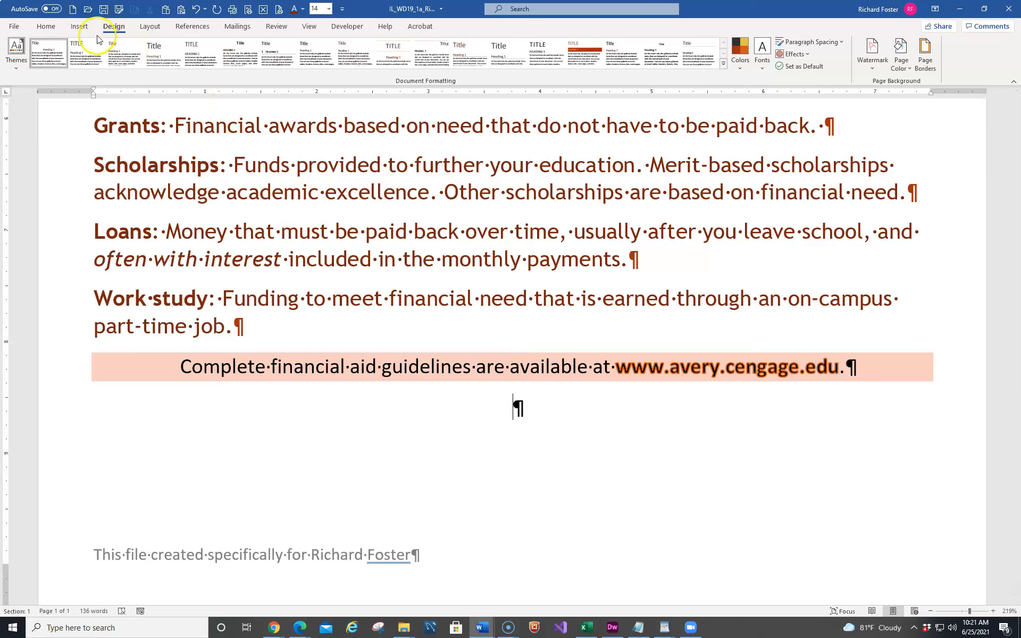
left_click(81, 26)
left_click(122, 53)
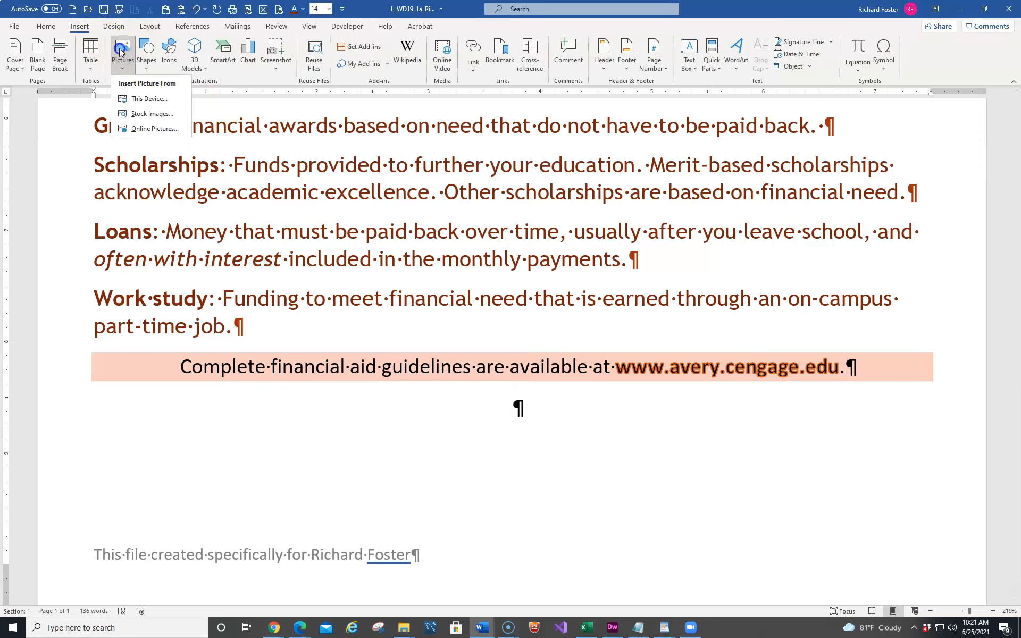
left_click(143, 98)
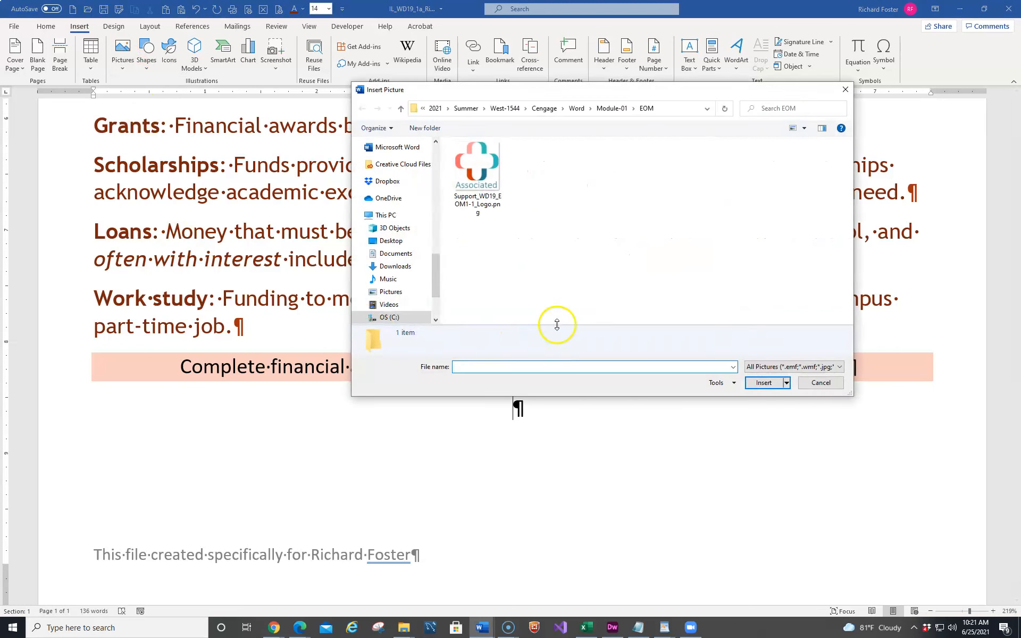
left_click(613, 109)
double_click(483, 168)
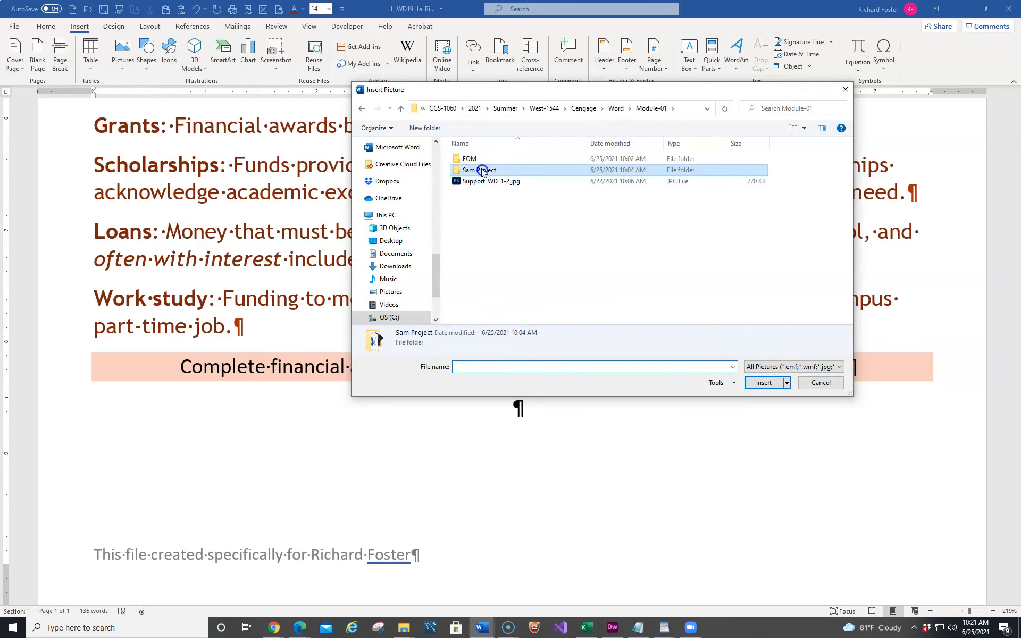
left_click(481, 172)
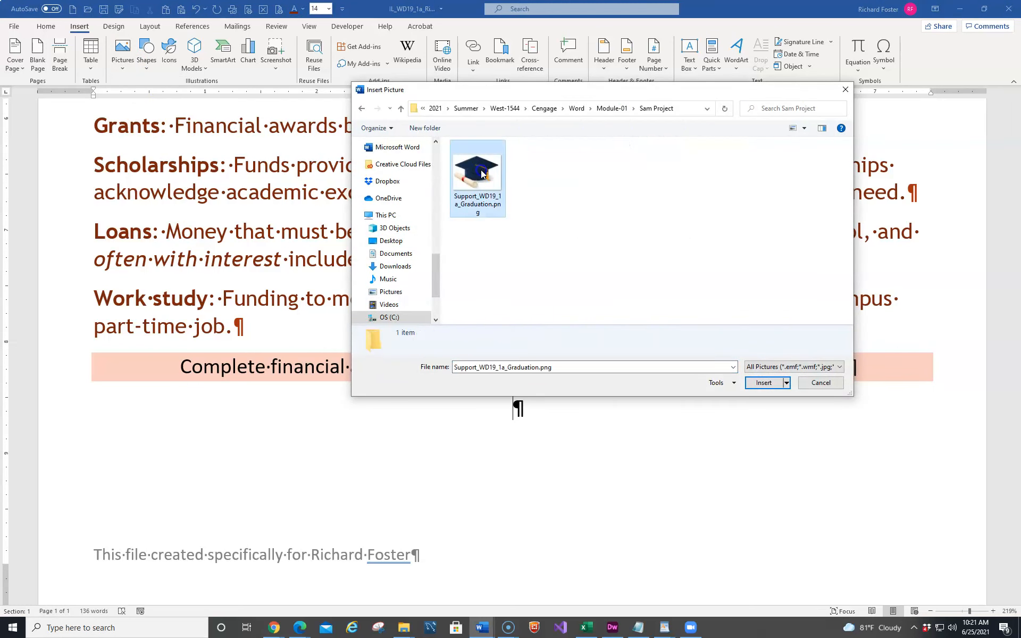
left_click(764, 383)
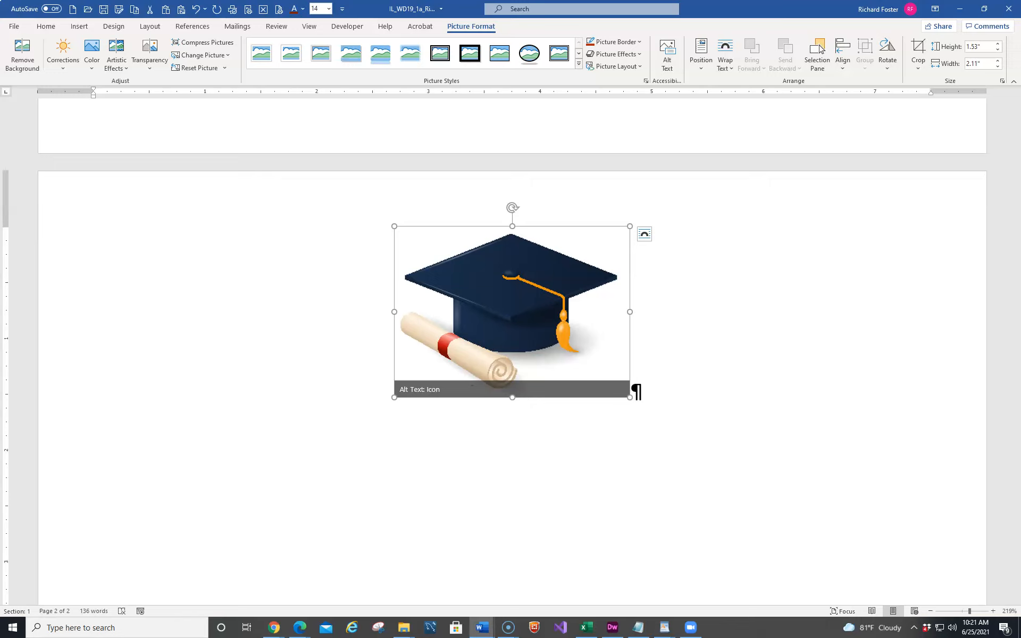
scroll(457, 360, "up", 6)
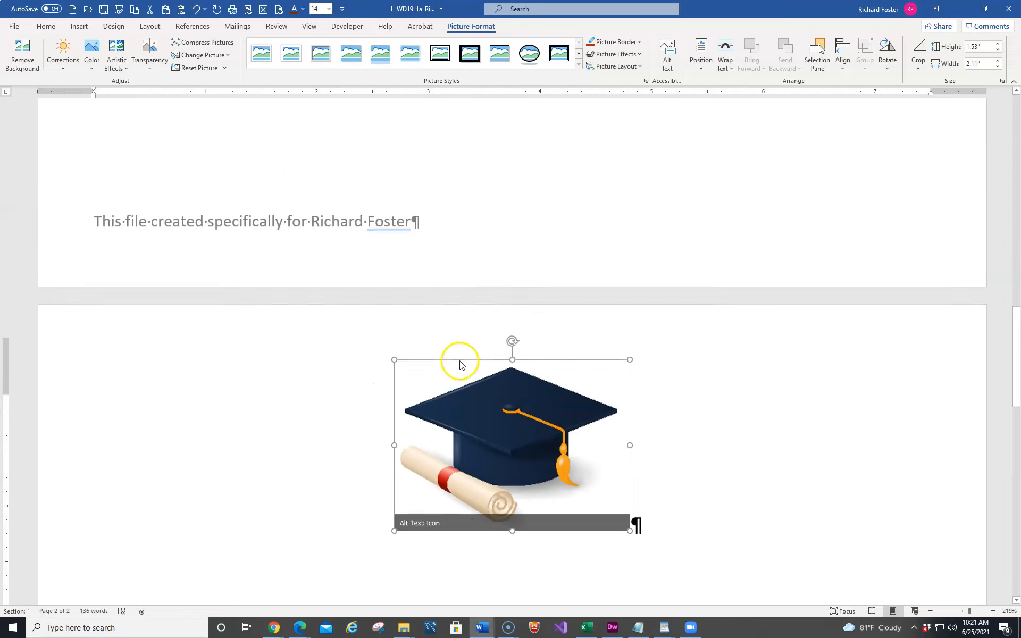
Step: Set the graduation cap picture's absolute height to 1 inch with the aspect ratio locked
scroll(464, 364, "down", 3)
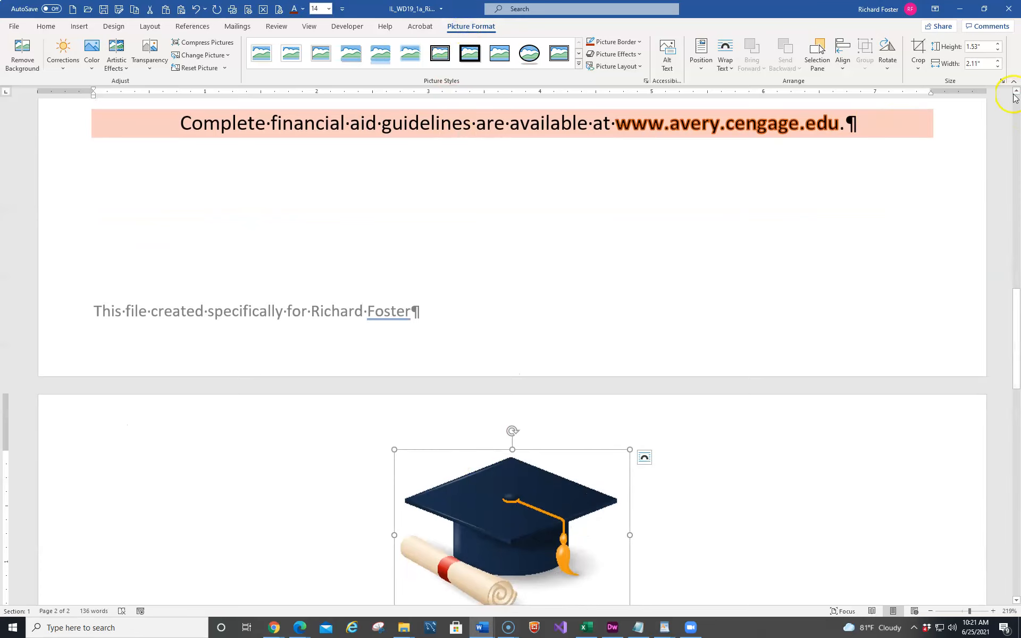
left_click(1001, 81)
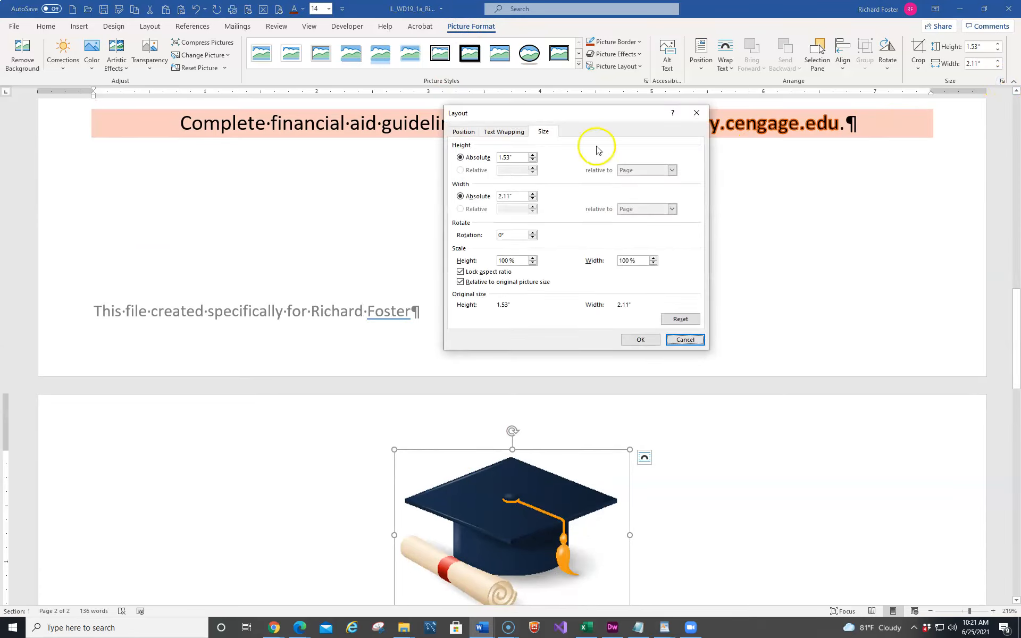
double_click(508, 157)
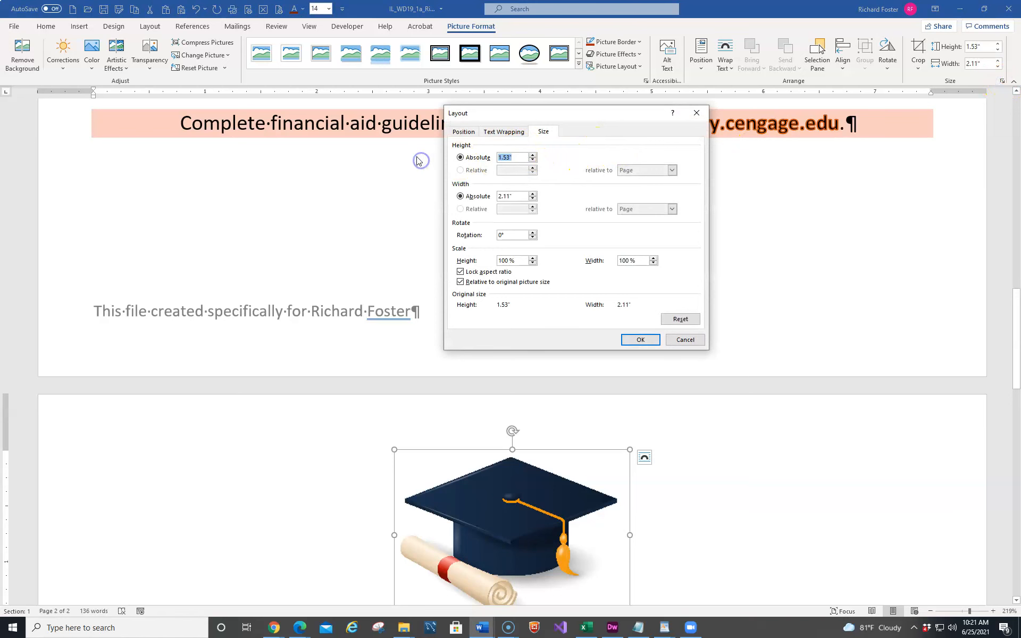
type("1")
key("Return")
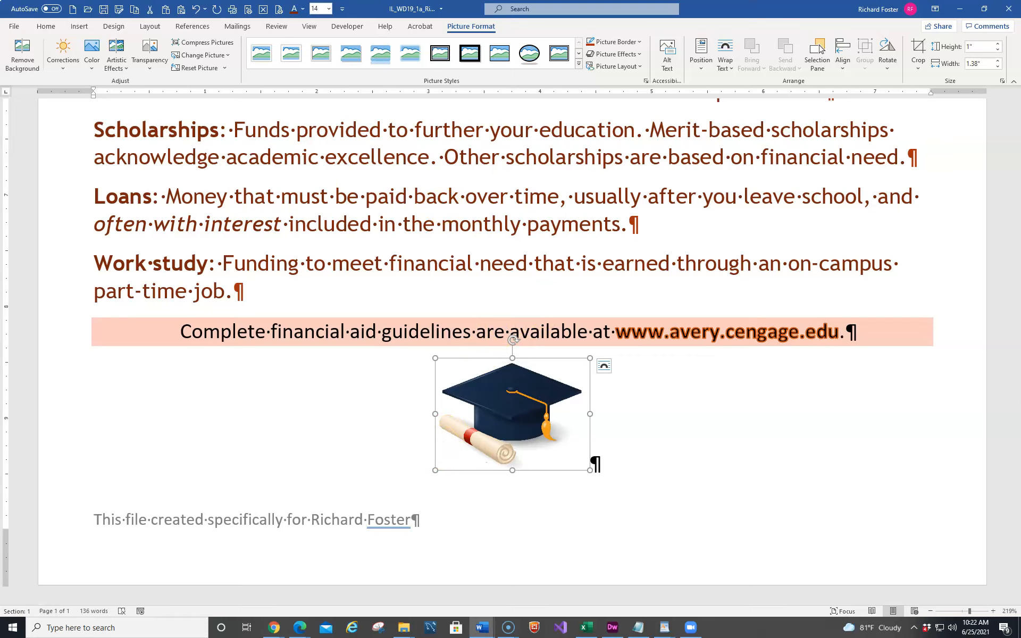
Step: Add a dotted box page border to the whole document in the dark brown theme color with a 1 ½ pt width
left_click(106, 30)
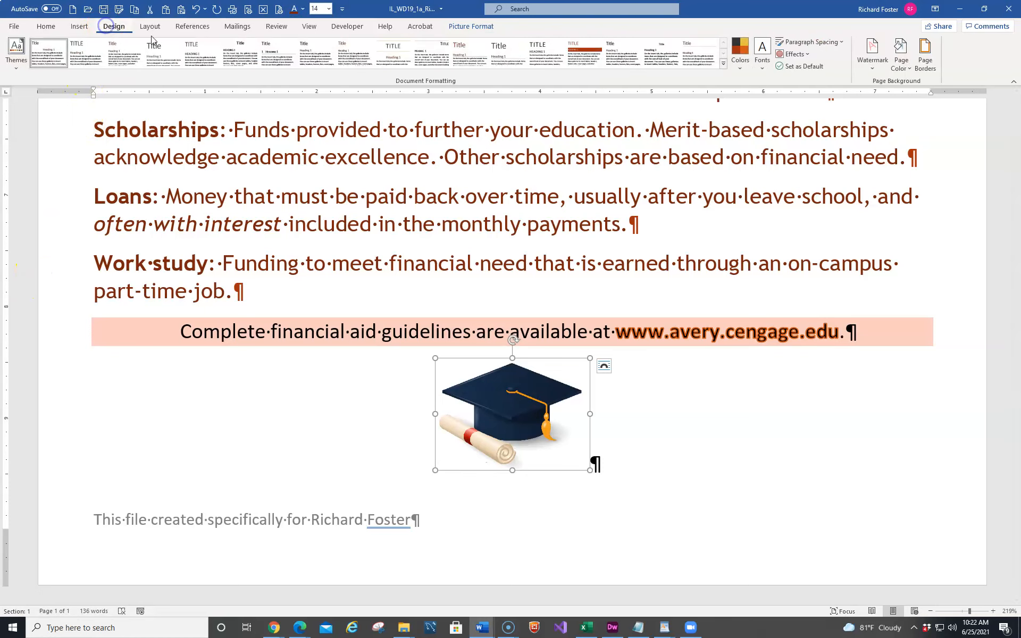
left_click(923, 53)
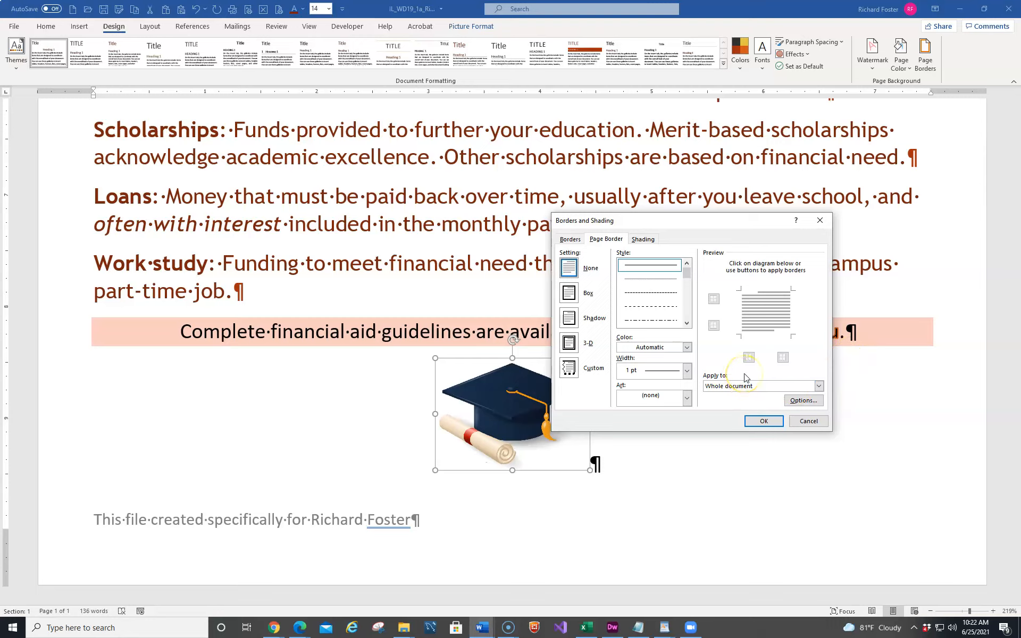
left_click(653, 284)
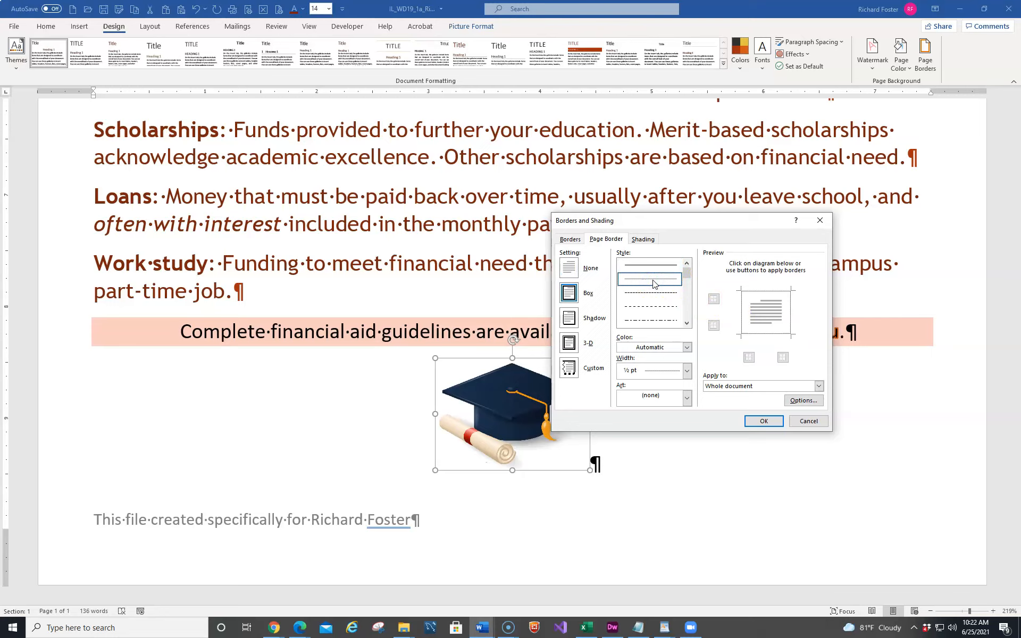
left_click(685, 346)
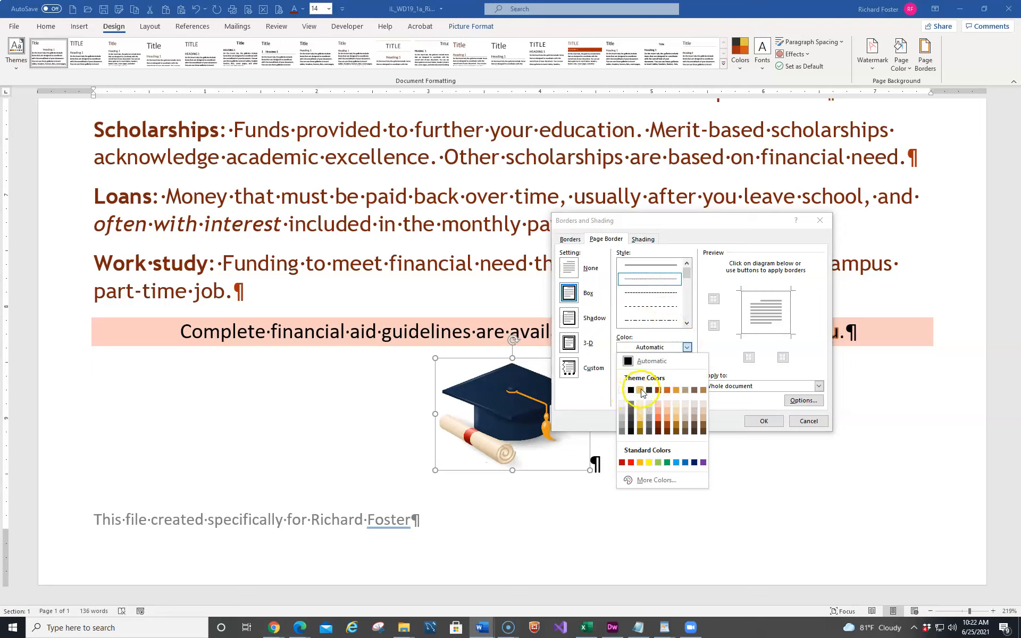
left_click(694, 390)
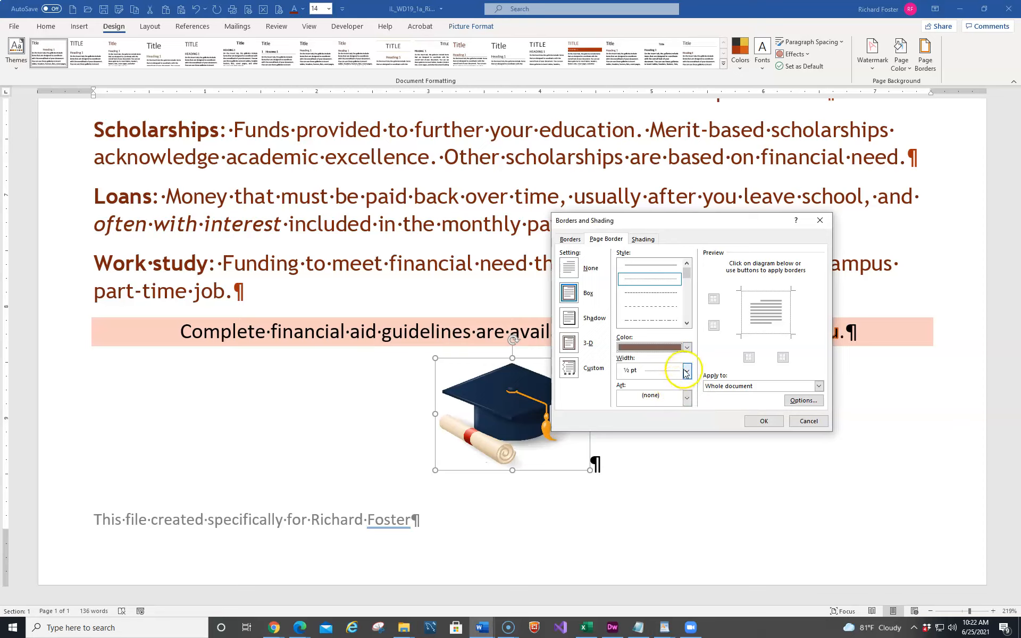
left_click(686, 372)
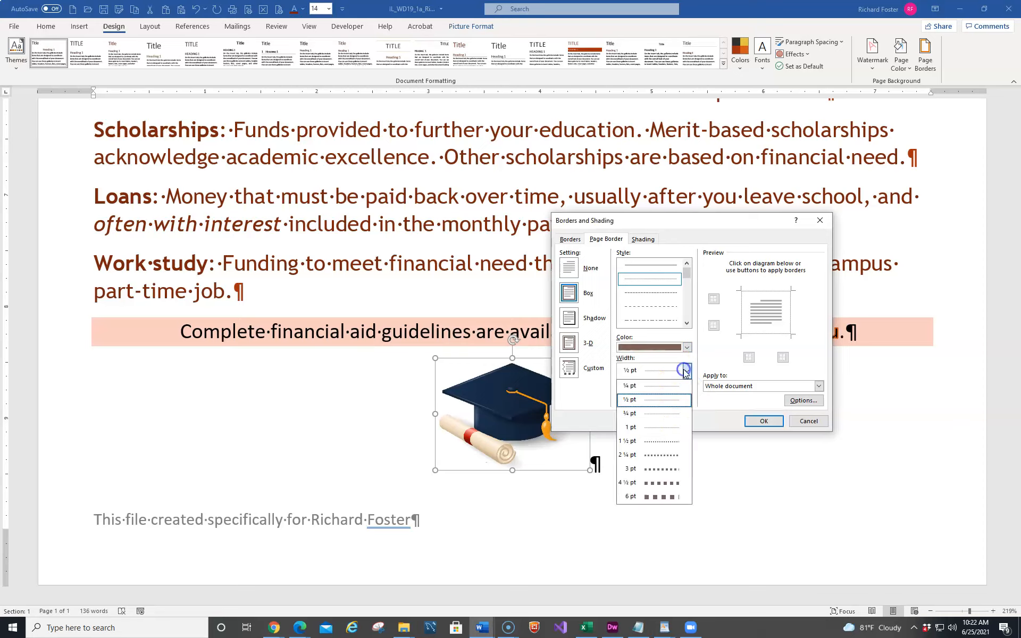
left_click(654, 442)
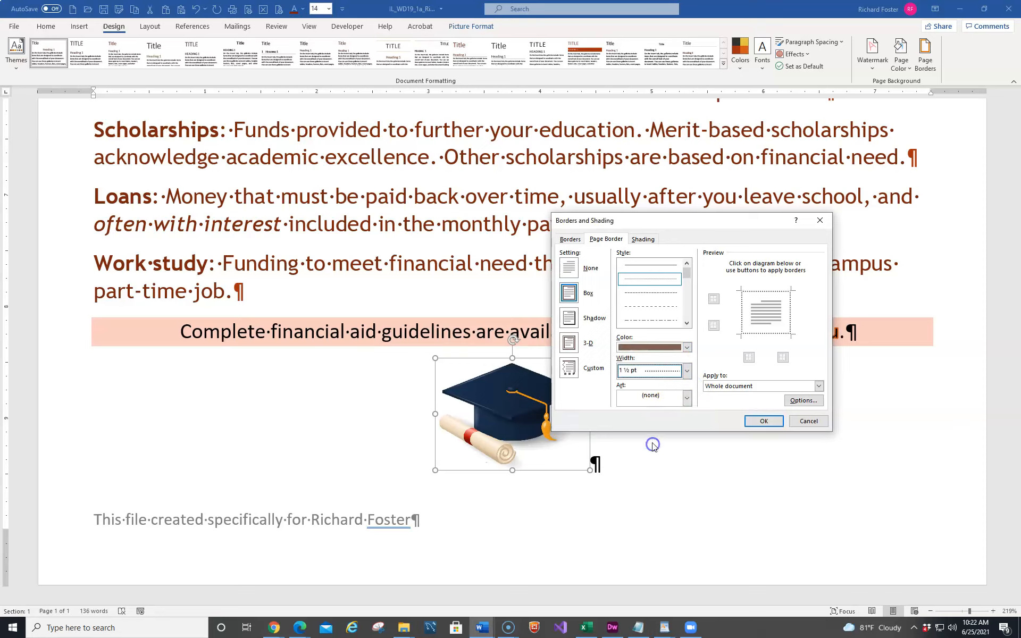
left_click(761, 421)
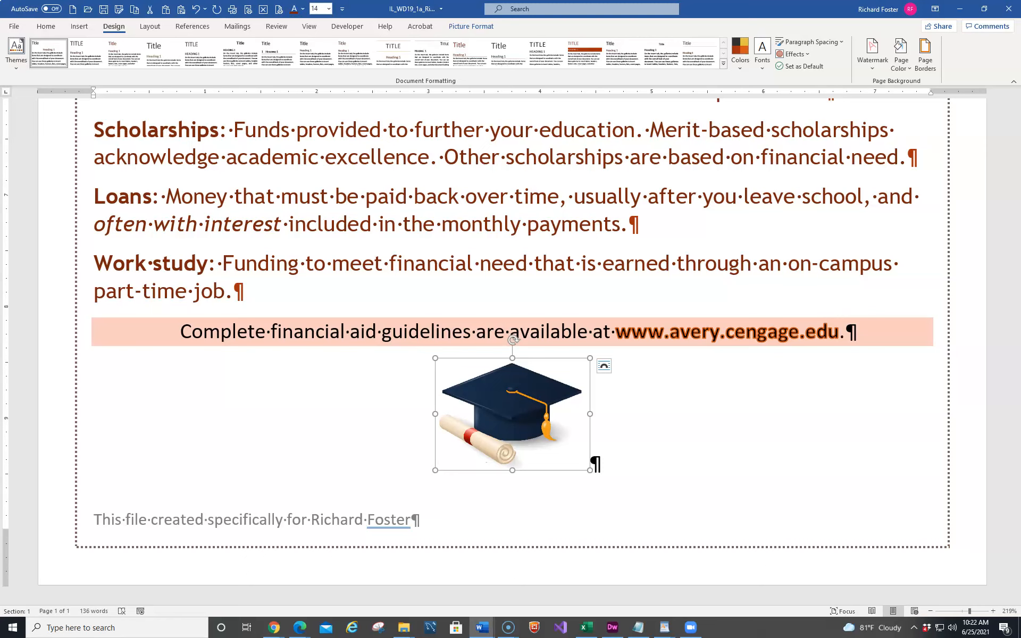
Step: Compare the flyer with the finished example on the last page of the Instructions_IL_WD19_1a document
left_click_drag(0, 67, 524, 75)
scroll(339, 308, "down", 1)
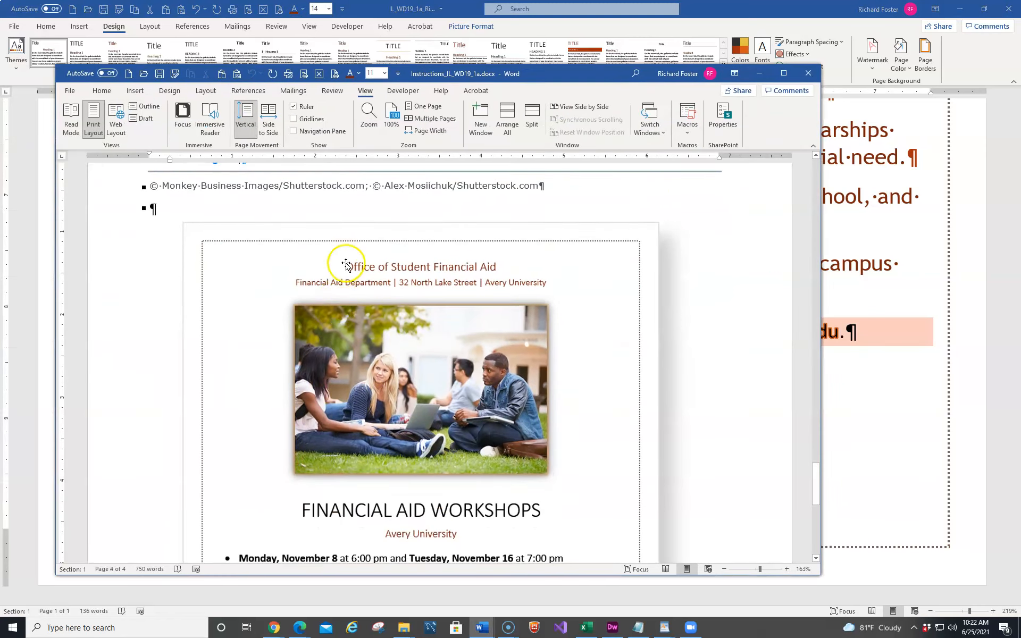
scroll(409, 271, "down", 2)
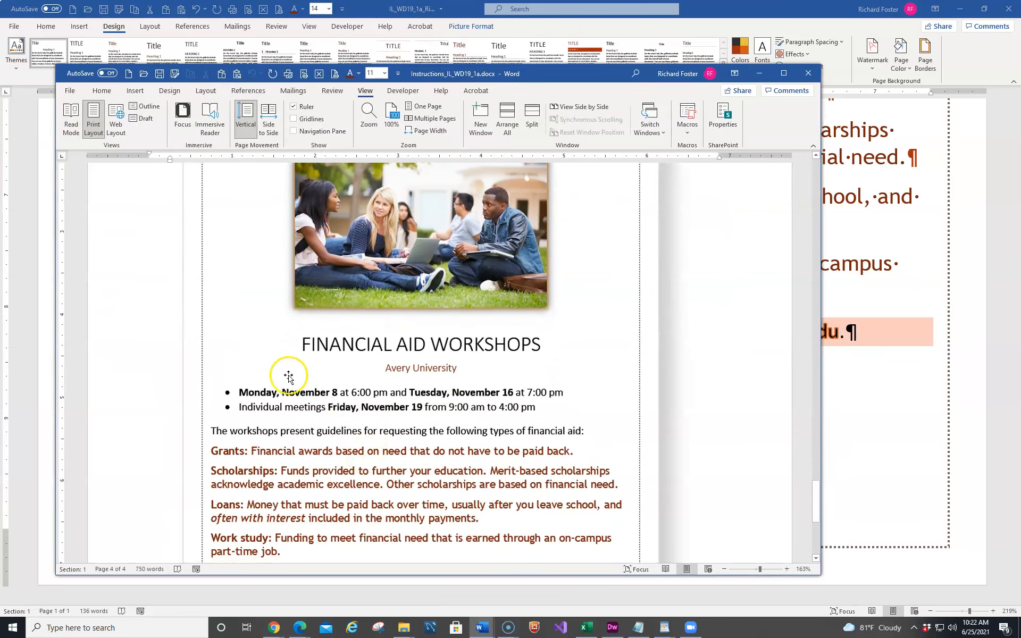
scroll(425, 376, "down", 2)
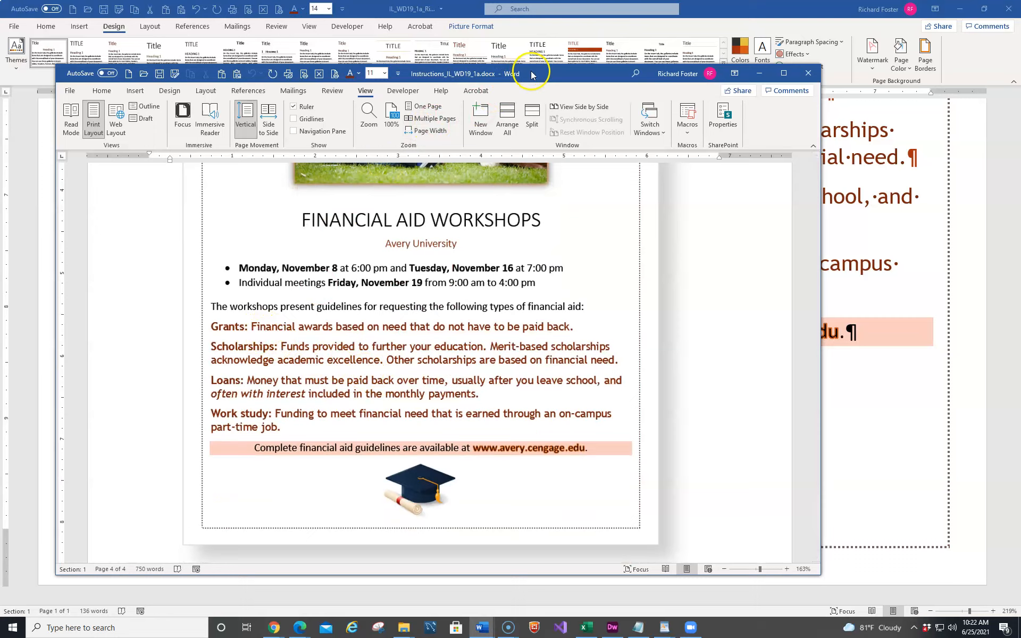
left_click_drag(533, 75, 0, 195)
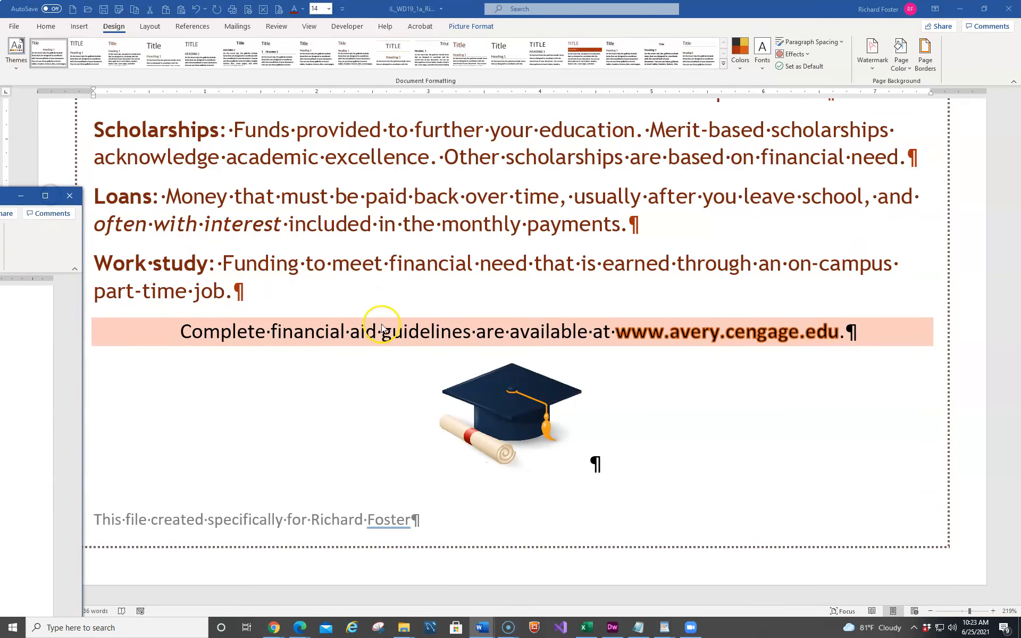
scroll(378, 319, "up", 3)
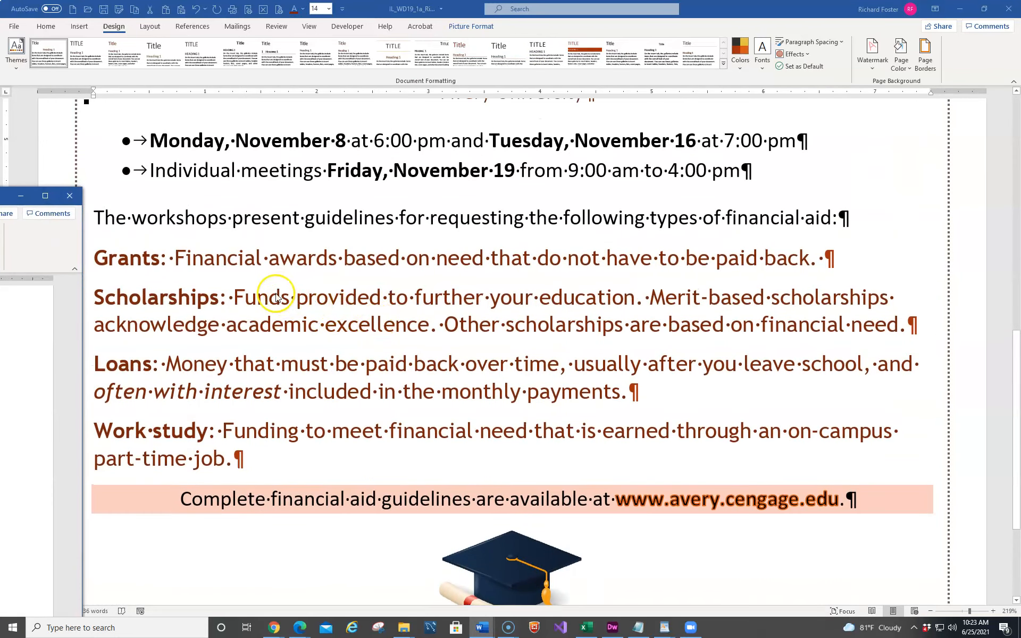
left_click_drag(0, 195, 458, 73)
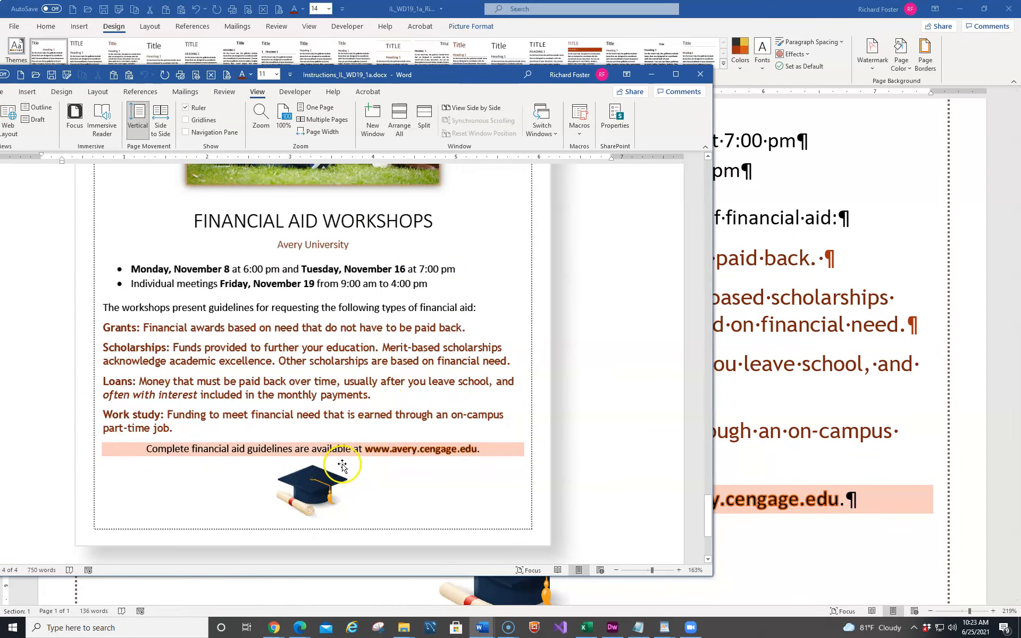
left_click_drag(496, 77, 0, 191)
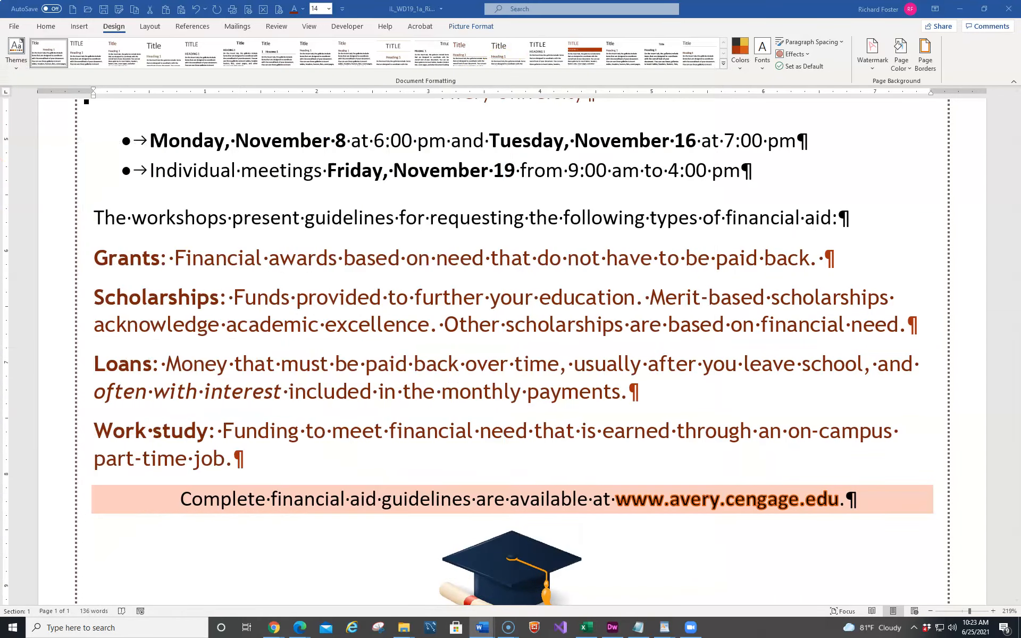
Step: Save the flyer, switch to MindTap in the browser and continue to step 2 of Word Module 1 SAM Project A
left_click(103, 13)
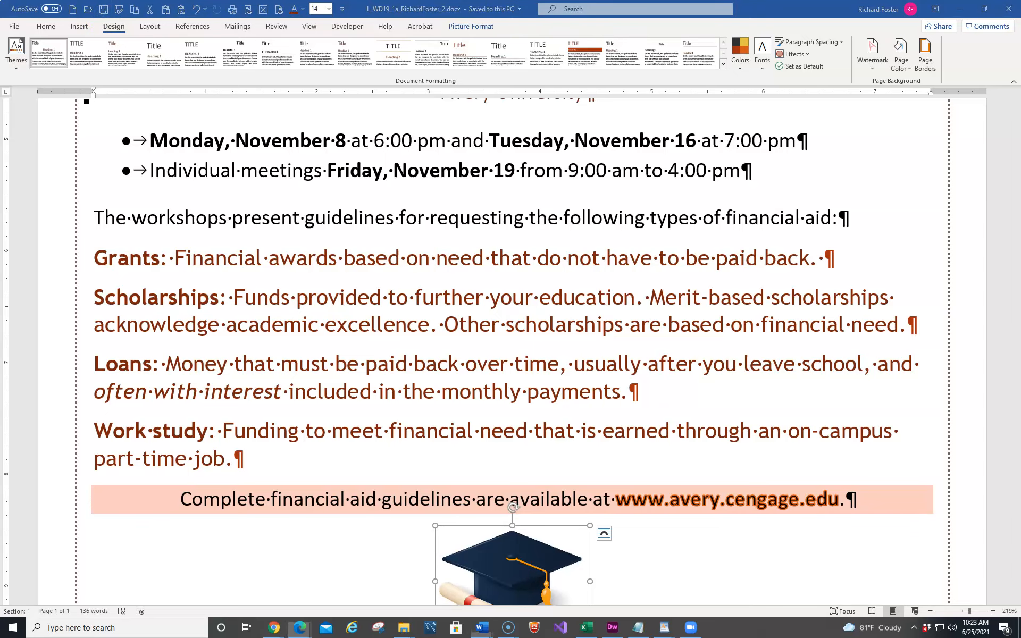
left_click(299, 627)
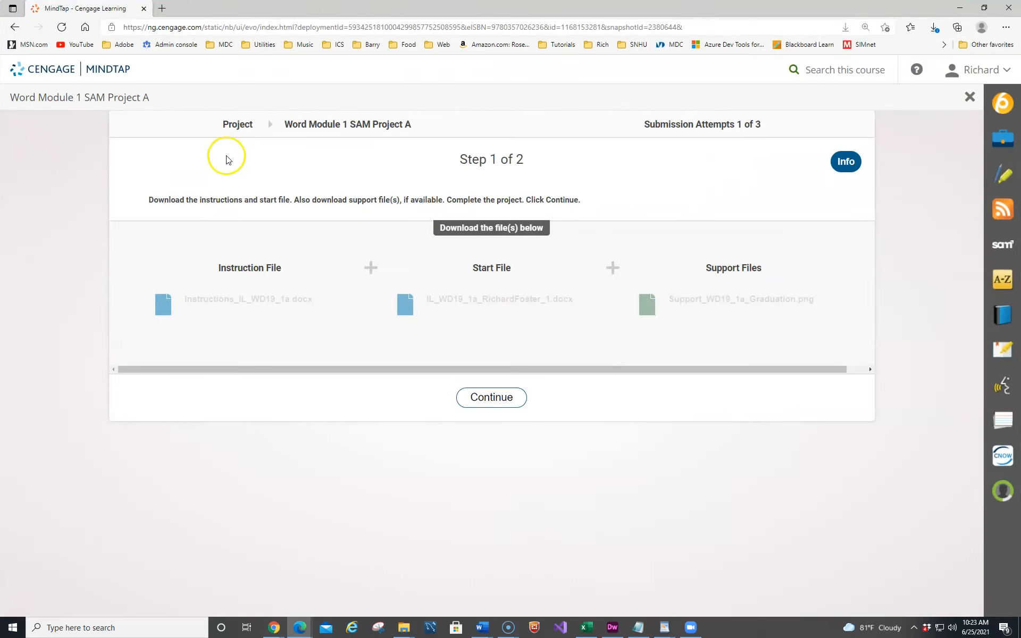
left_click(487, 399)
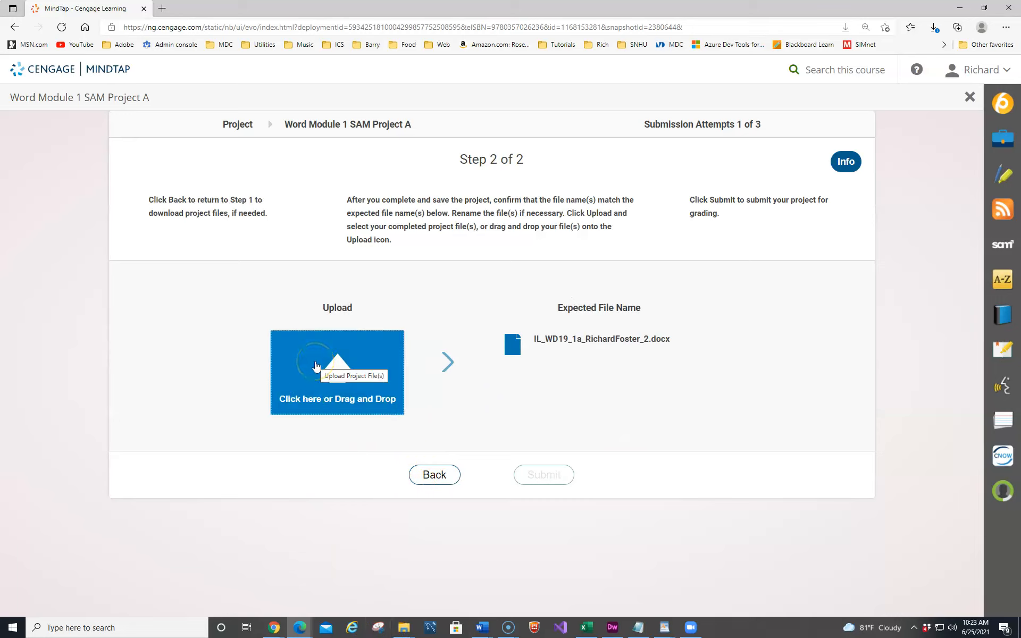
Step: Upload the completed flyer document ending in _2 from the Sam Project folder and submit it for grading
left_click(403, 628)
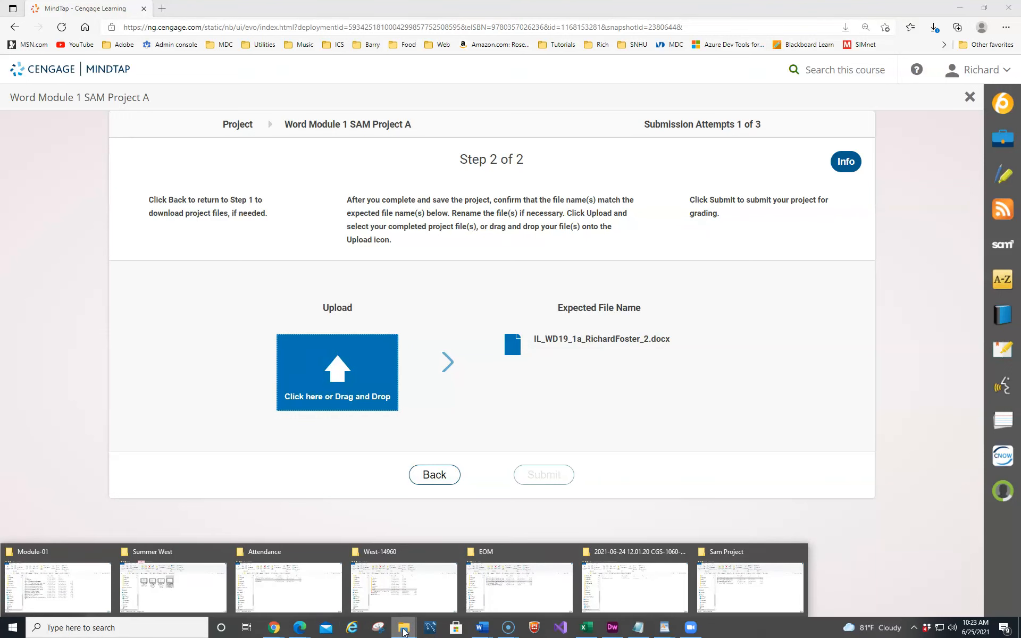
left_click(745, 582)
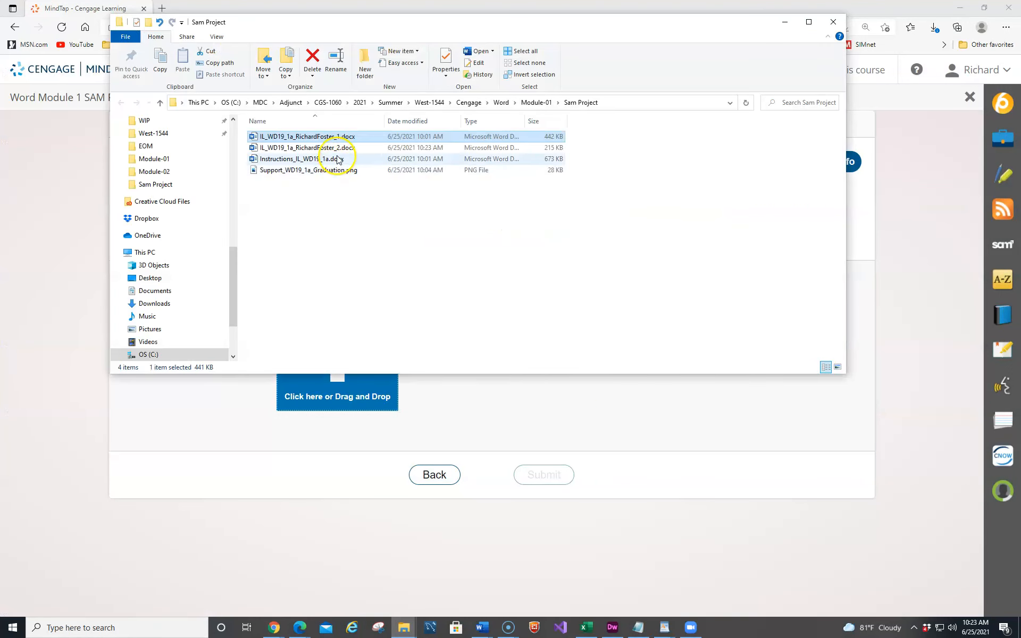
left_click_drag(319, 148, 319, 401)
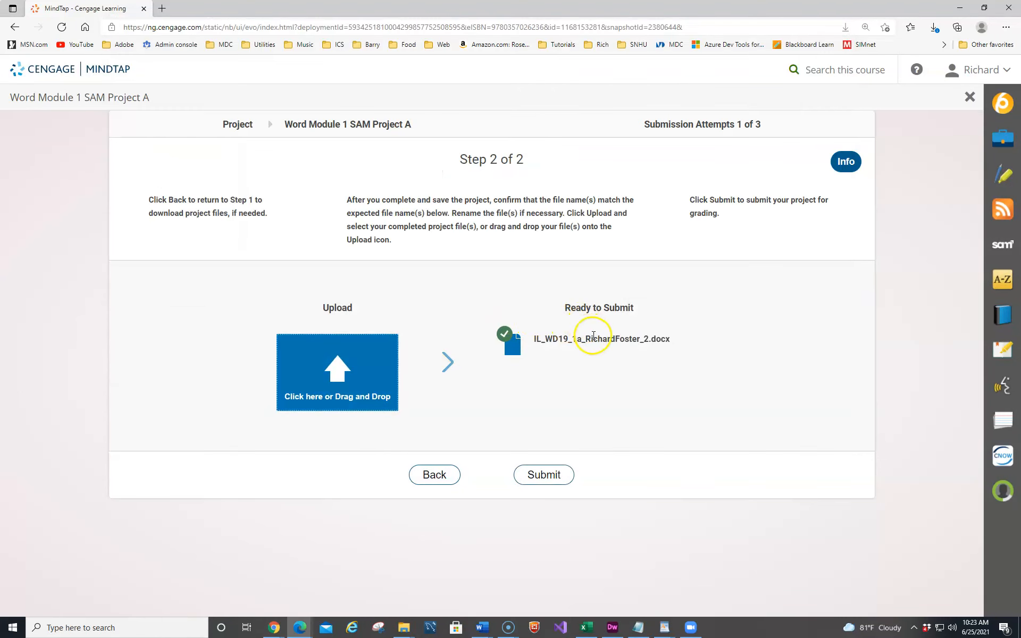
left_click(541, 475)
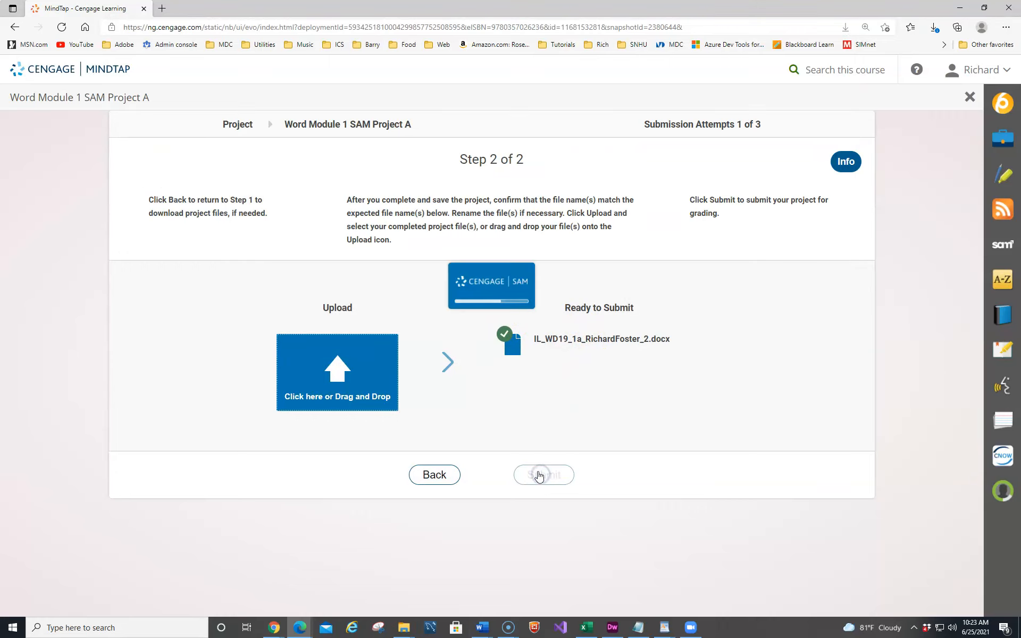
left_click(533, 489)
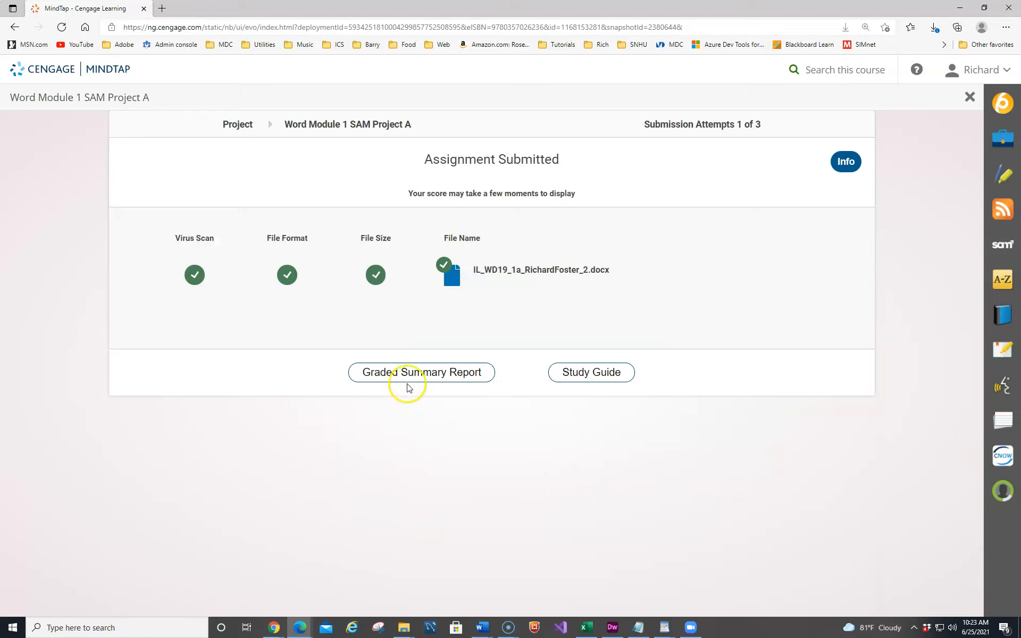
left_click(455, 467)
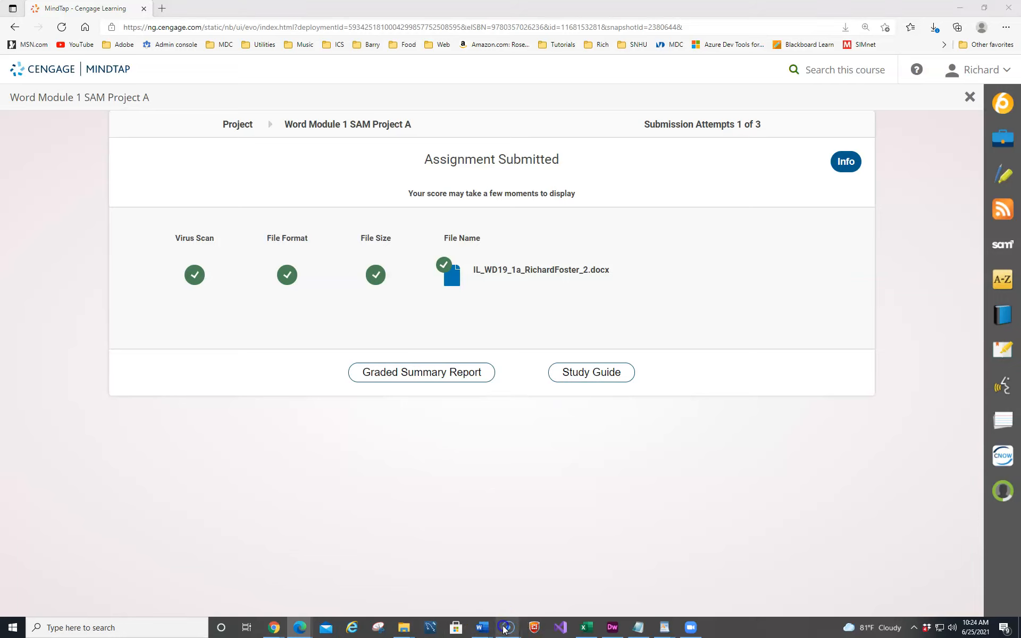
left_click(500, 581)
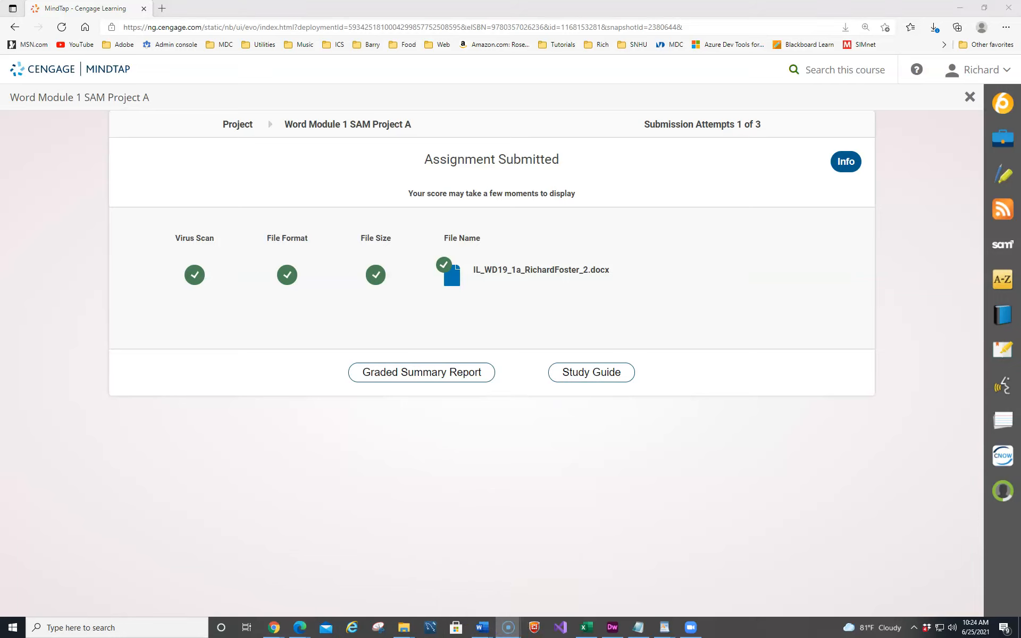